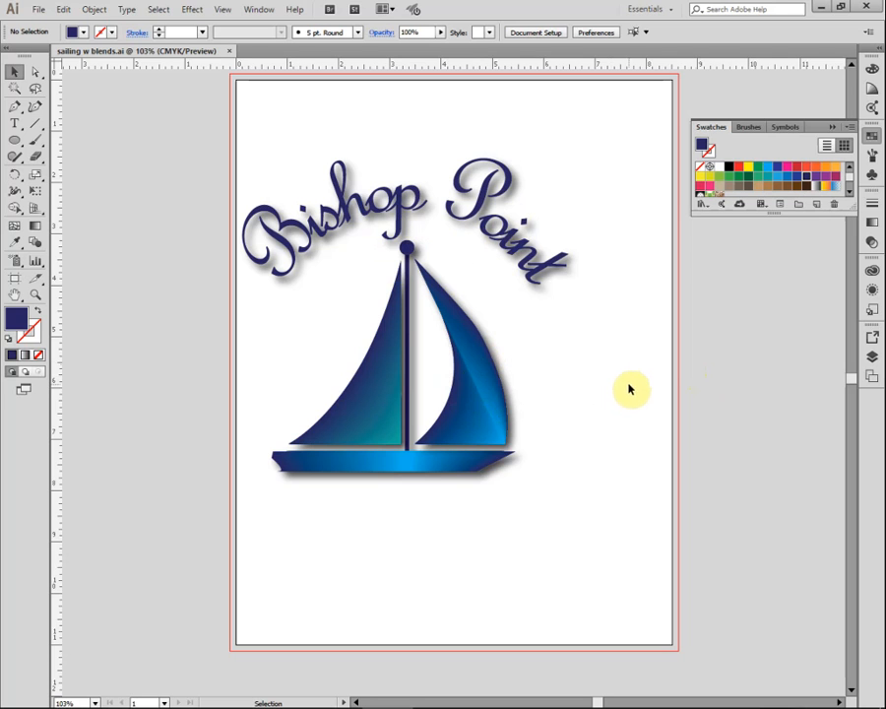
- Start a new document named sailing and choose the Print profile for it
click(37, 10)
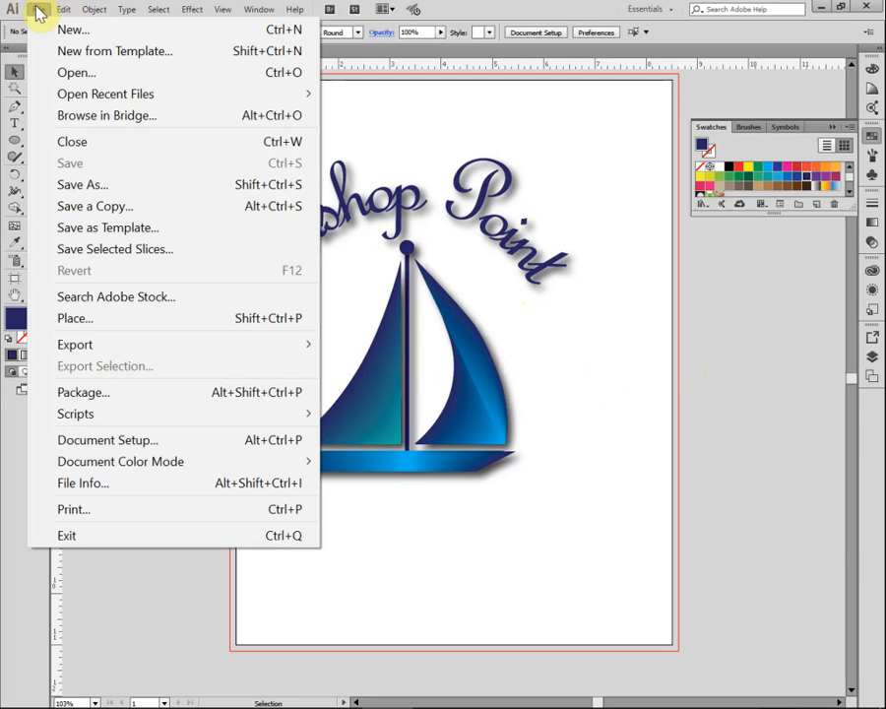
click(122, 31)
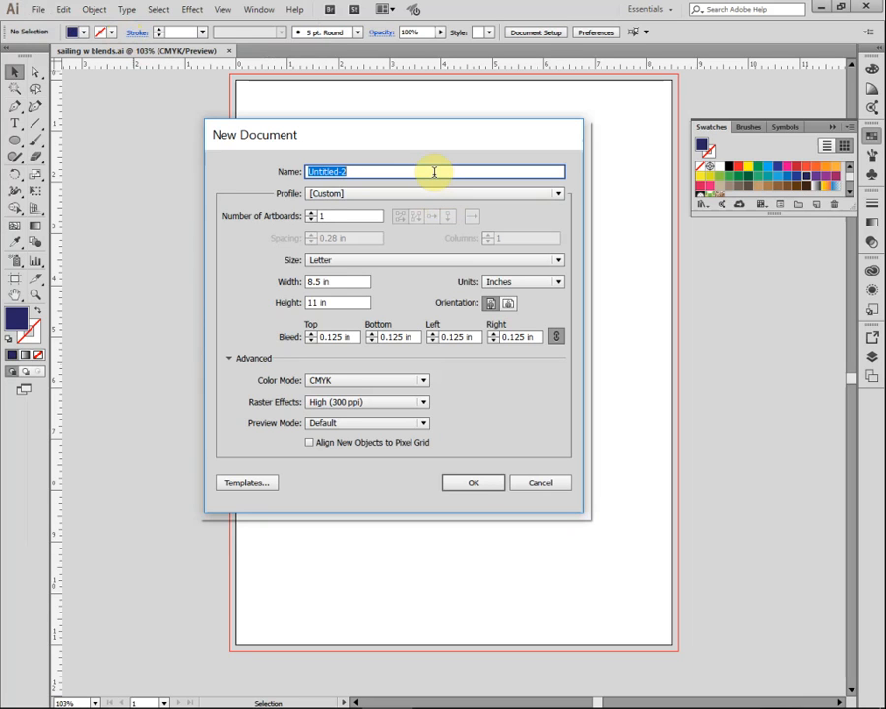
text(sailing)
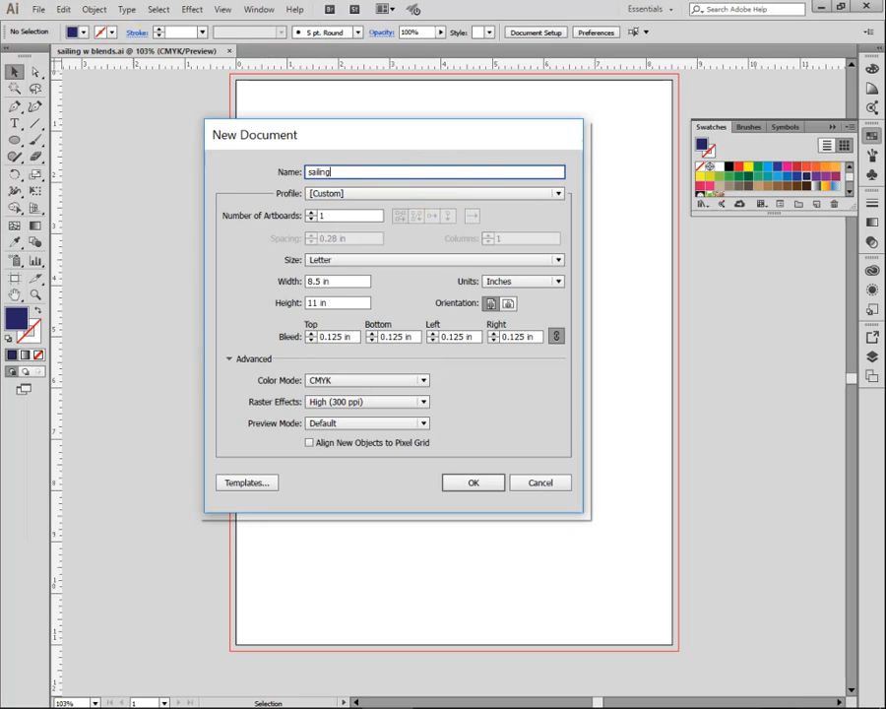
click(475, 197)
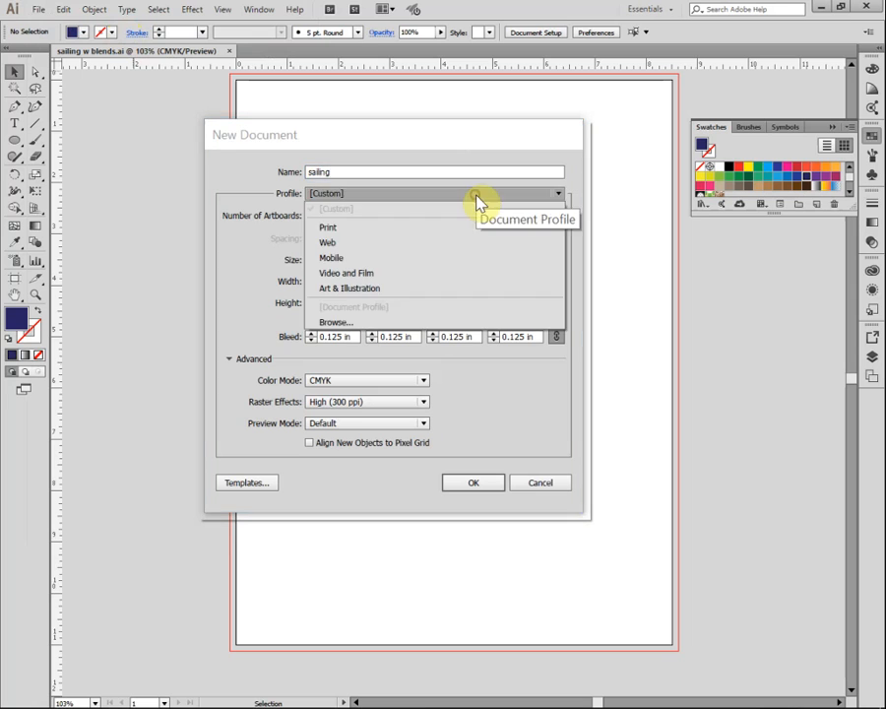
click(460, 230)
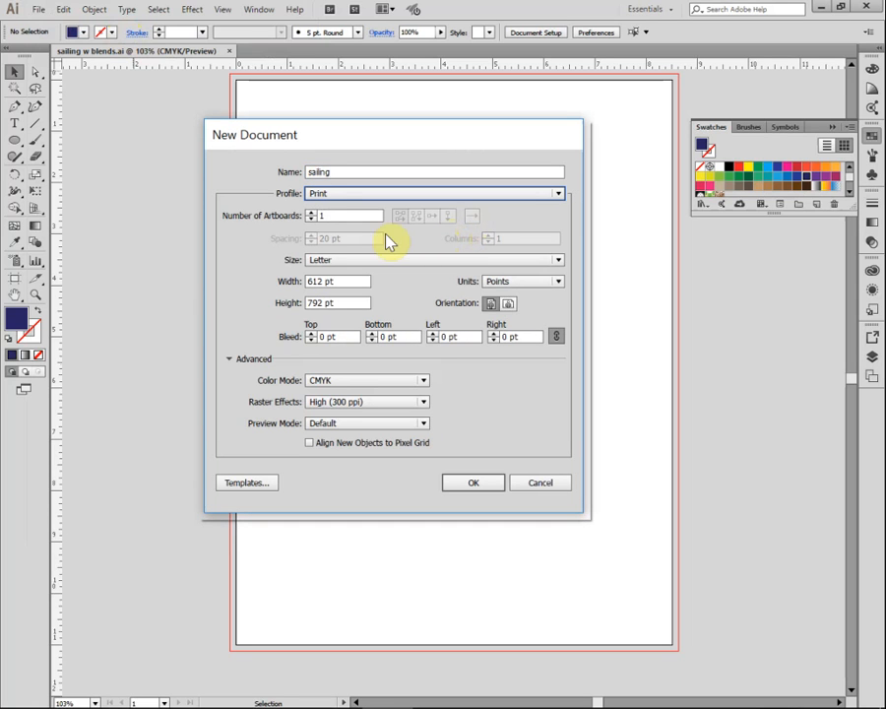
- Keep the Letter page size and set the new document's units to Inches
click(399, 261)
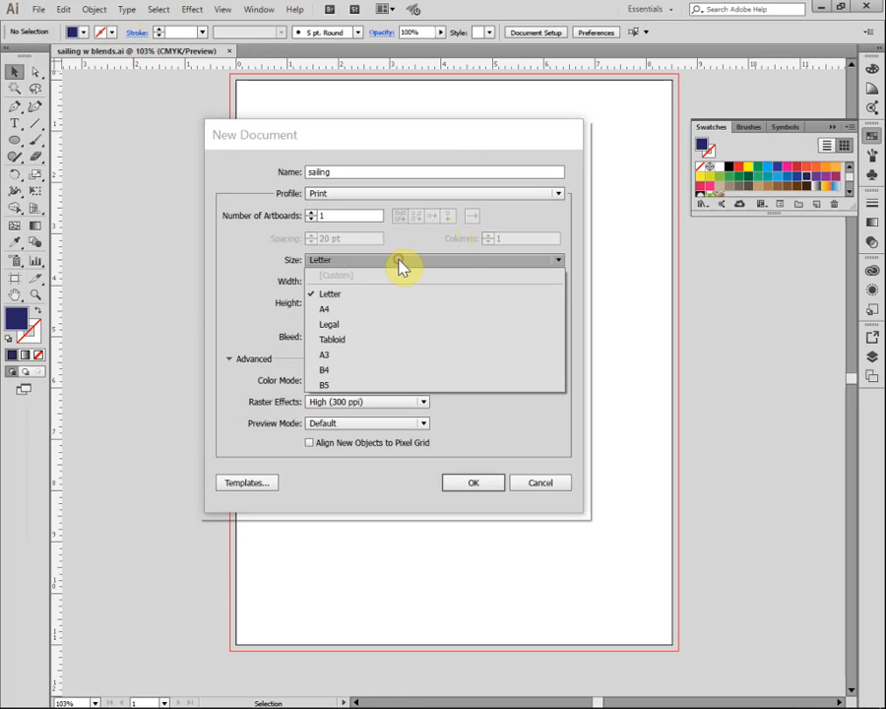
click(399, 261)
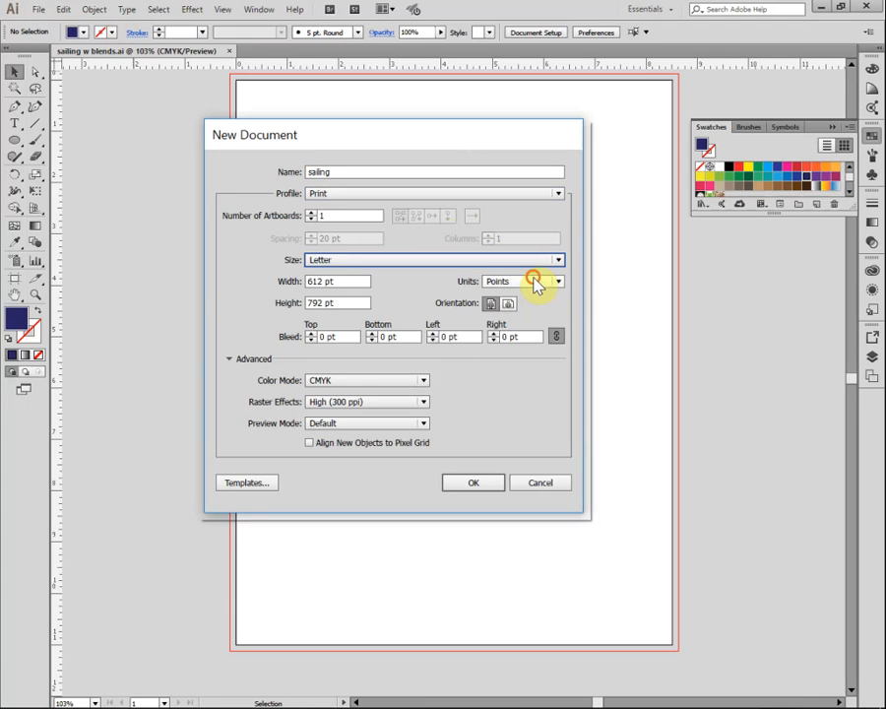
click(531, 281)
click(528, 327)
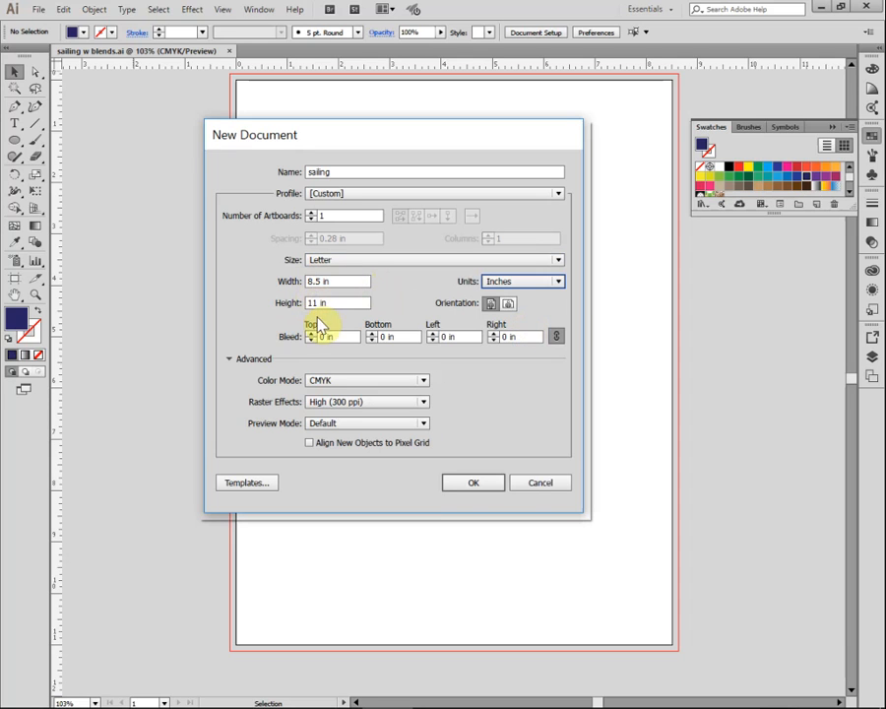
- Set the bleed to 0.125 in on all sides, keep CMYK color mode, and create the document
click(310, 334)
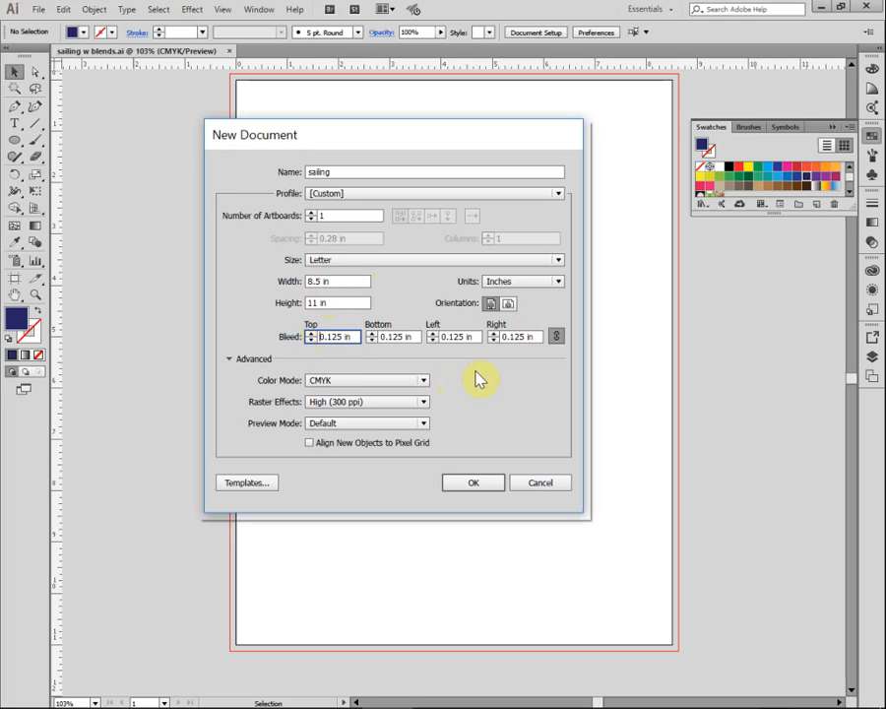
click(425, 386)
click(425, 390)
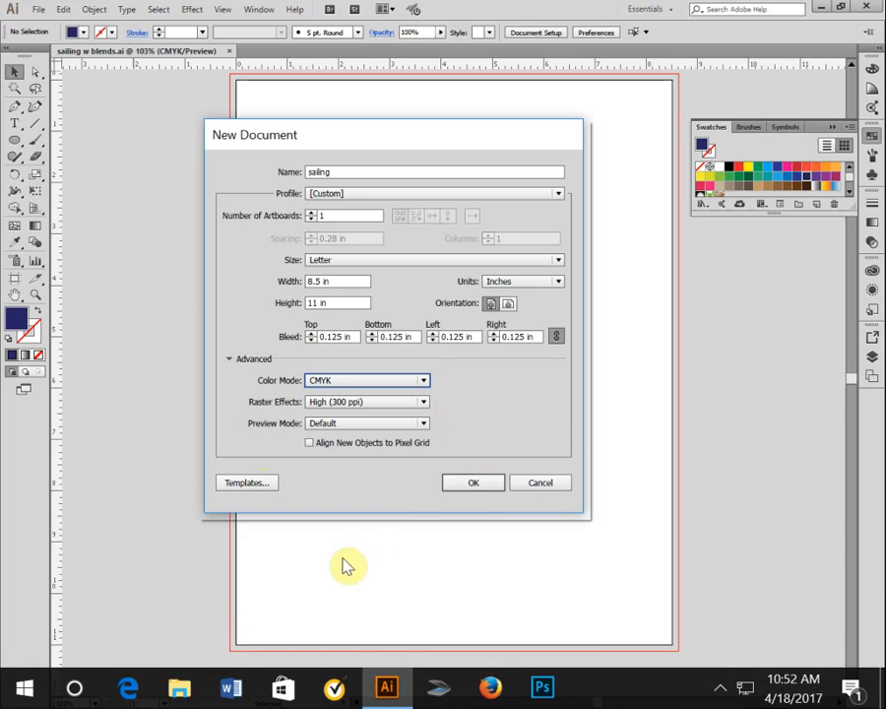
click(495, 488)
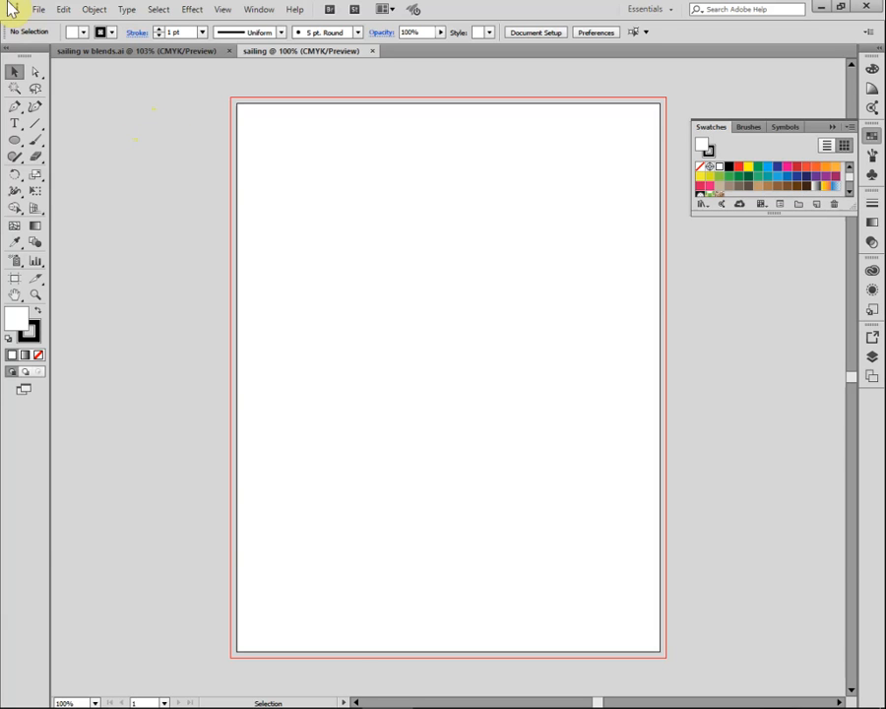
- Place the Sail image from Chapter 9 Data Files into the document as a template
click(39, 11)
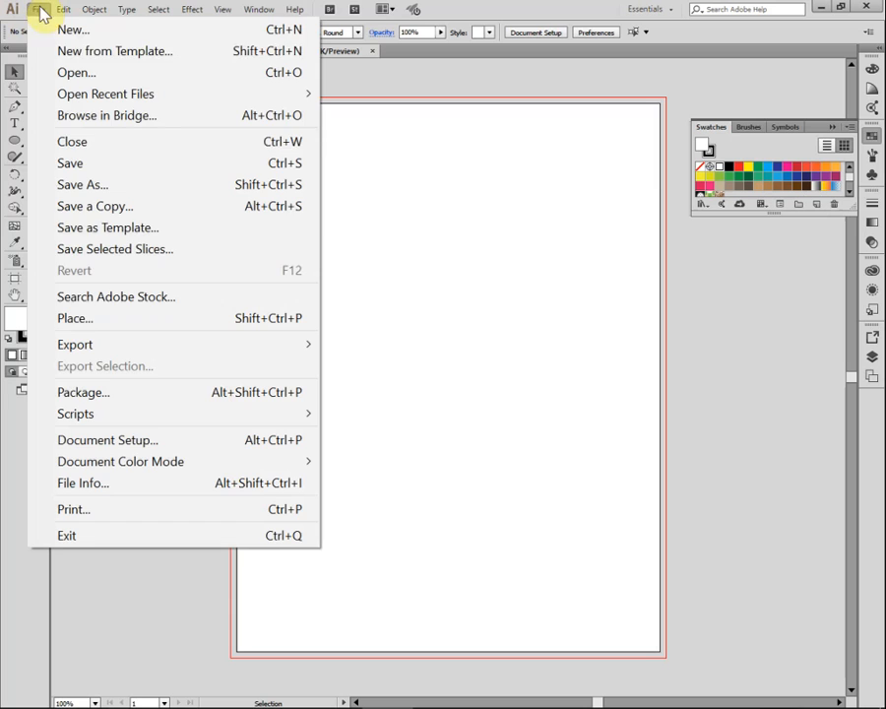
click(77, 317)
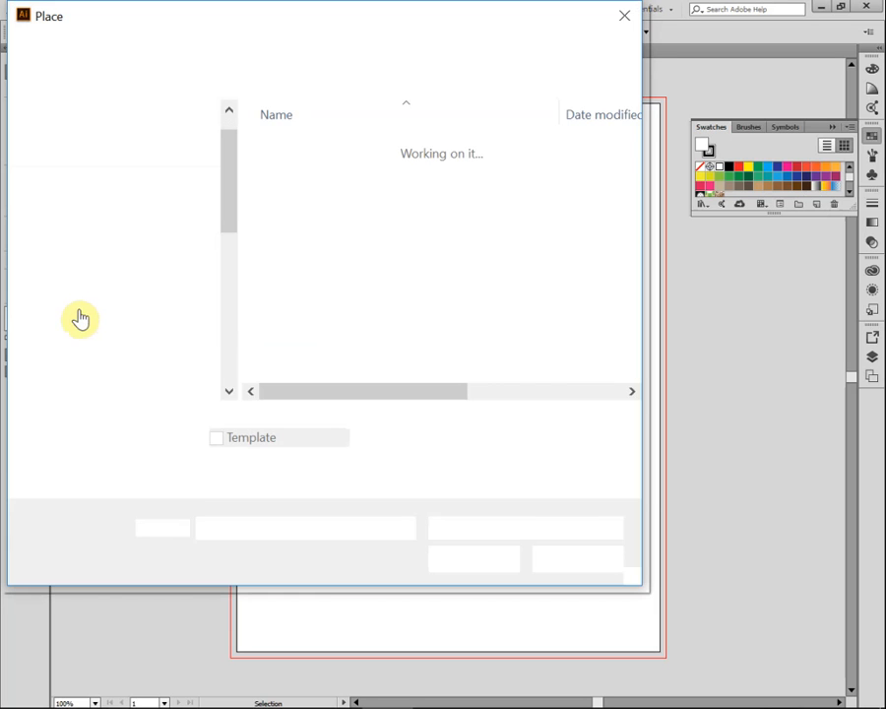
scroll(78, 319, down, 2)
scroll(88, 307, down, 3)
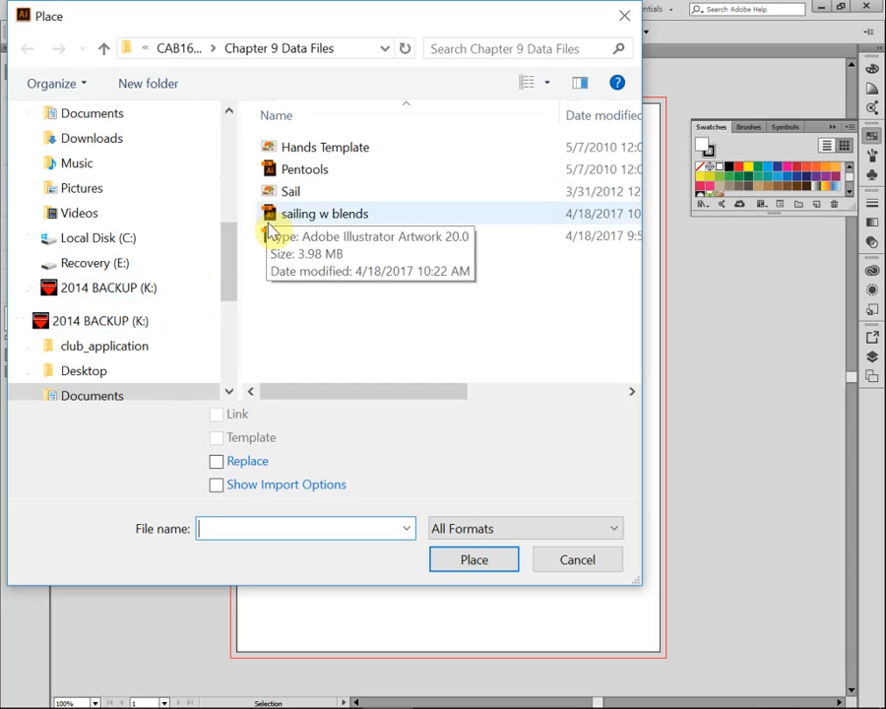
click(270, 192)
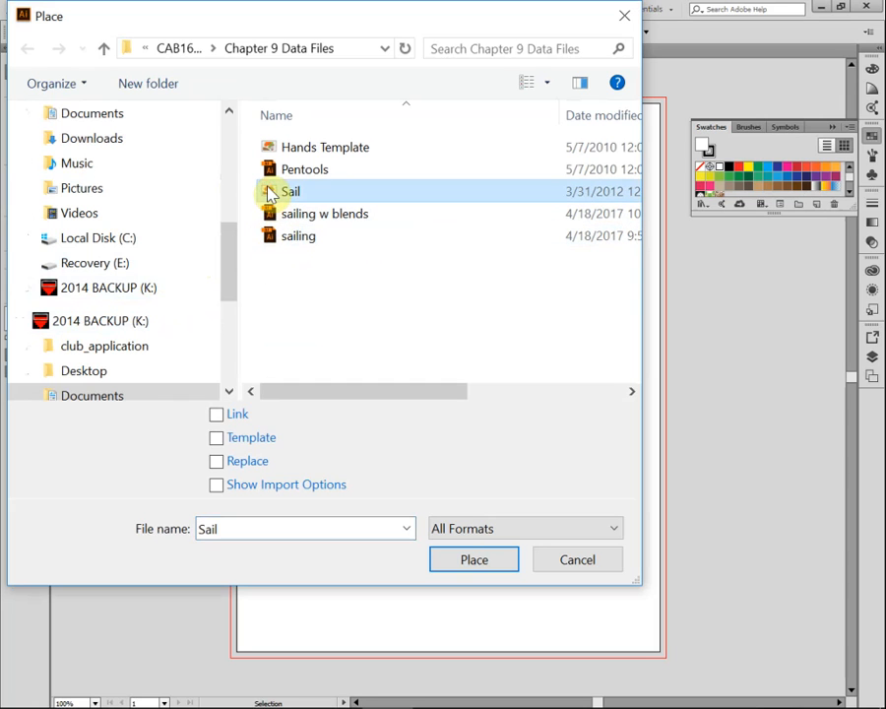
click(216, 438)
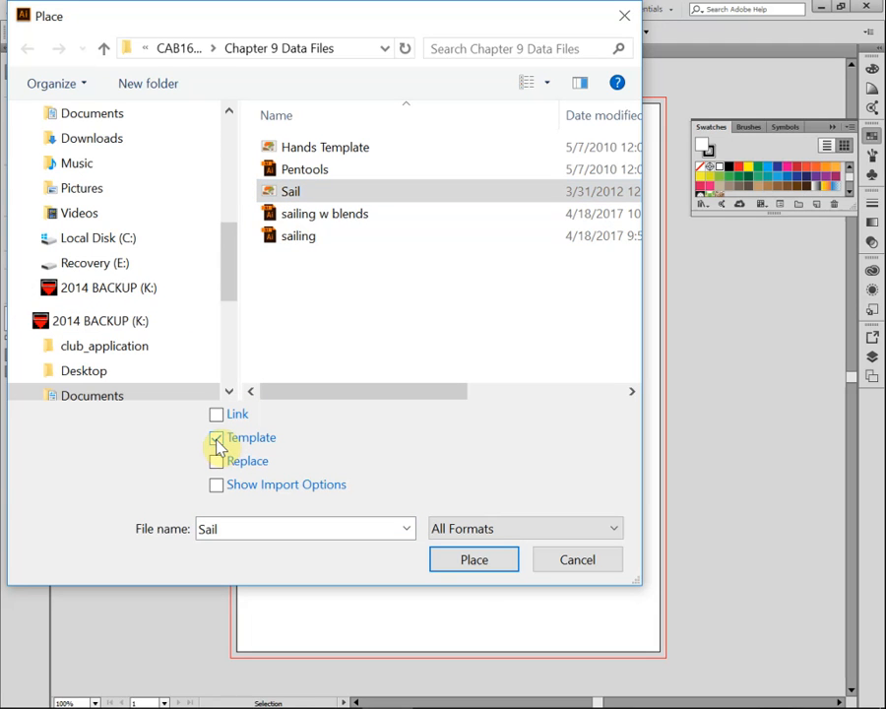
click(476, 561)
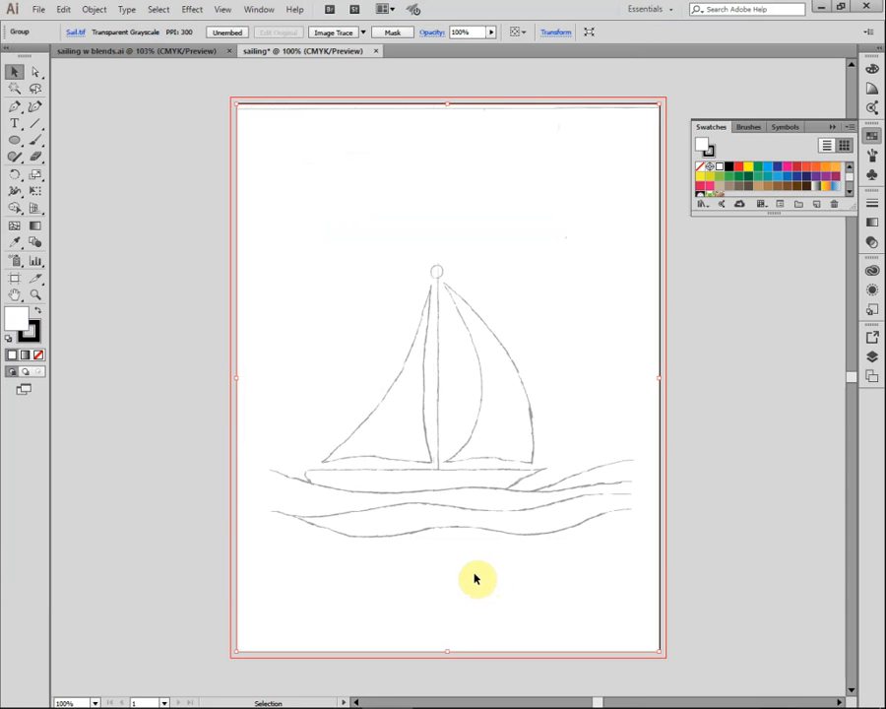
- Check the Sail template layer in the layer list and make Layer 1 the active layer
click(873, 358)
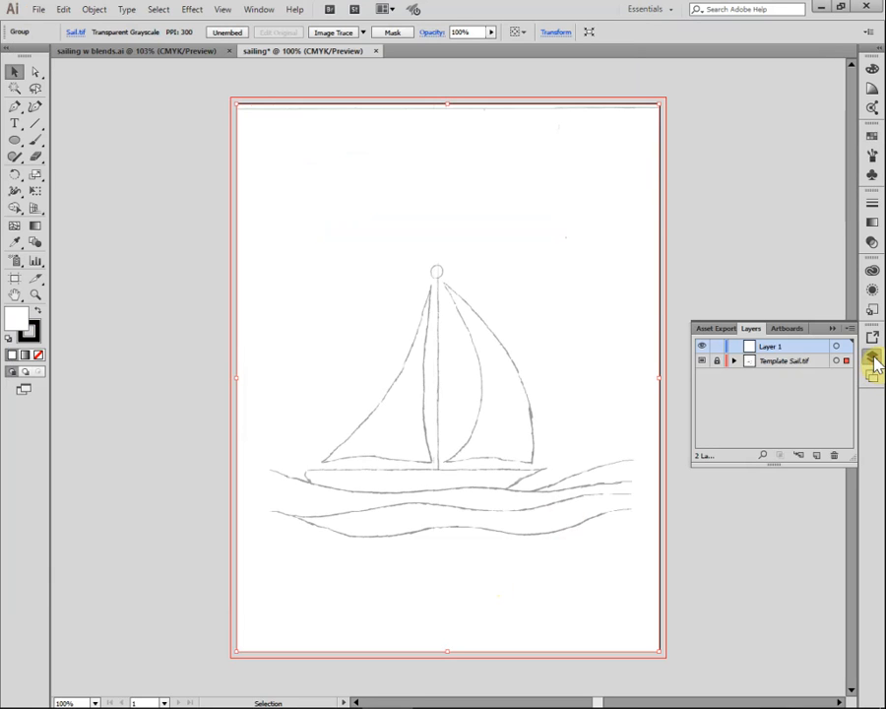
click(772, 362)
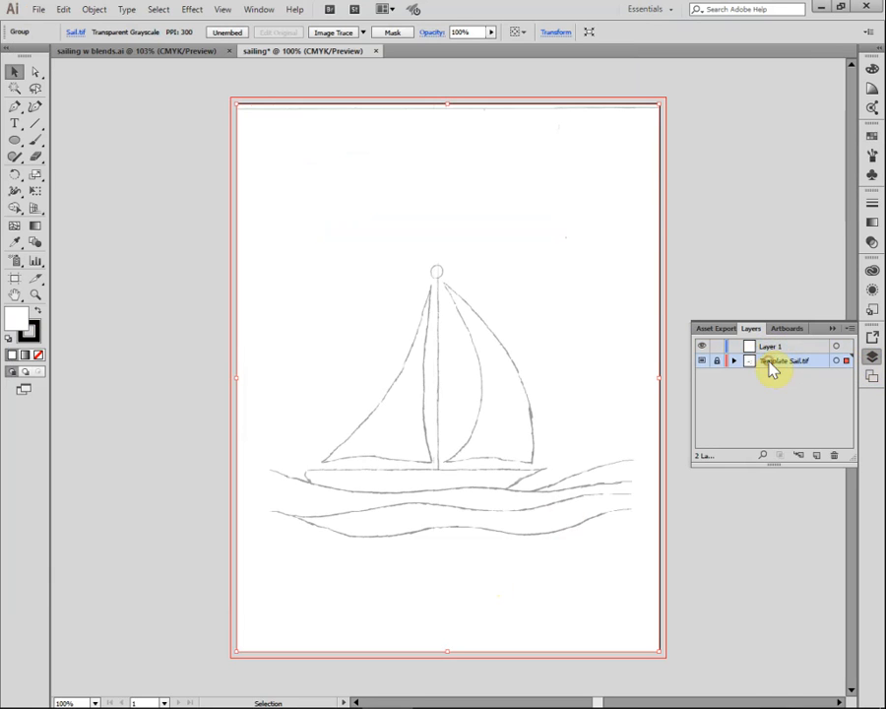
click(771, 349)
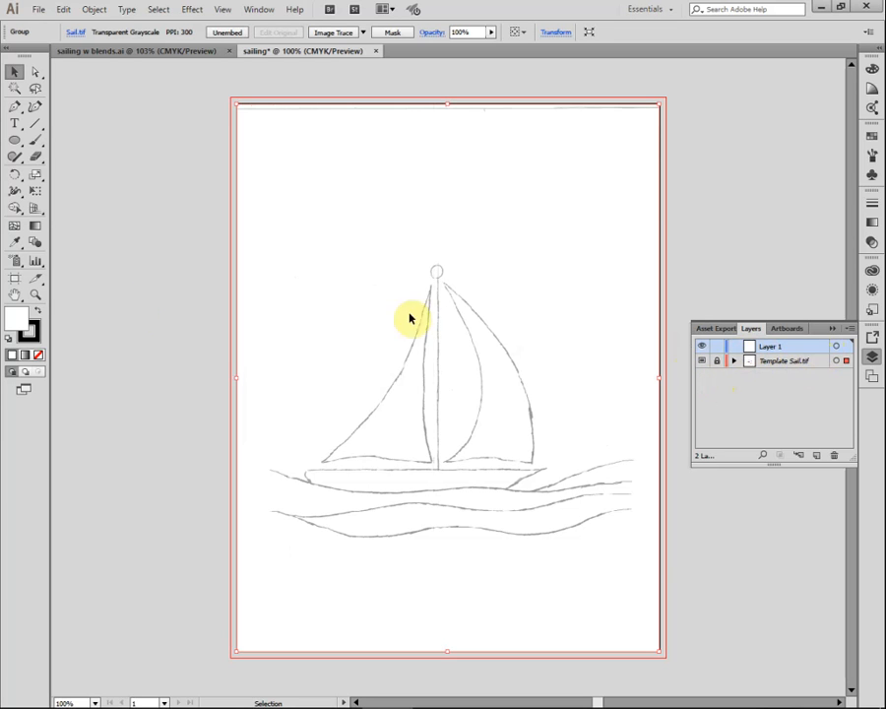
- Set the fill color to bright red for tracing the sailboat sketch
click(35, 296)
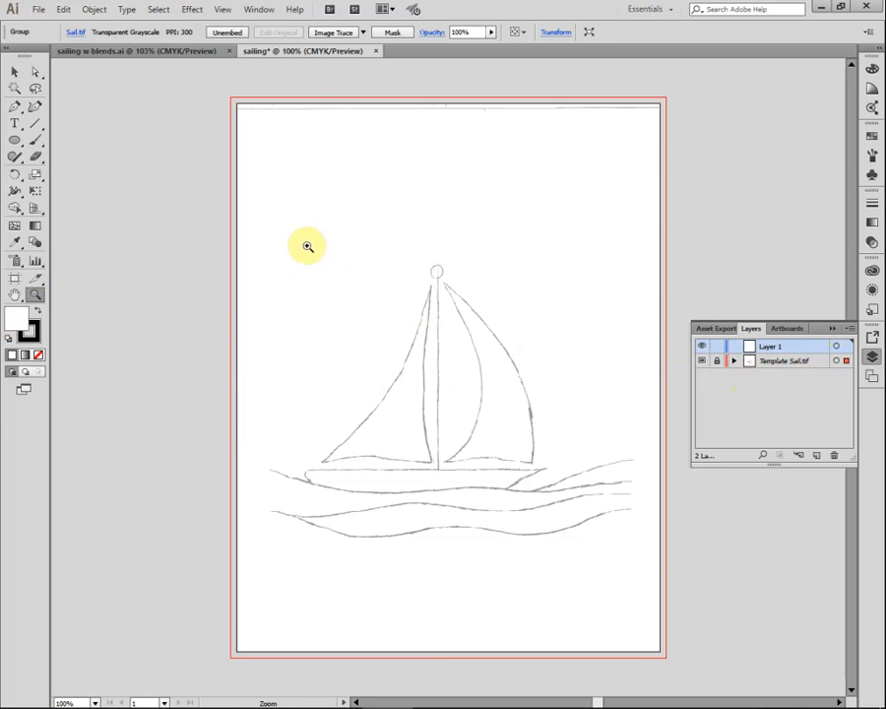
drag(287, 243, 565, 505)
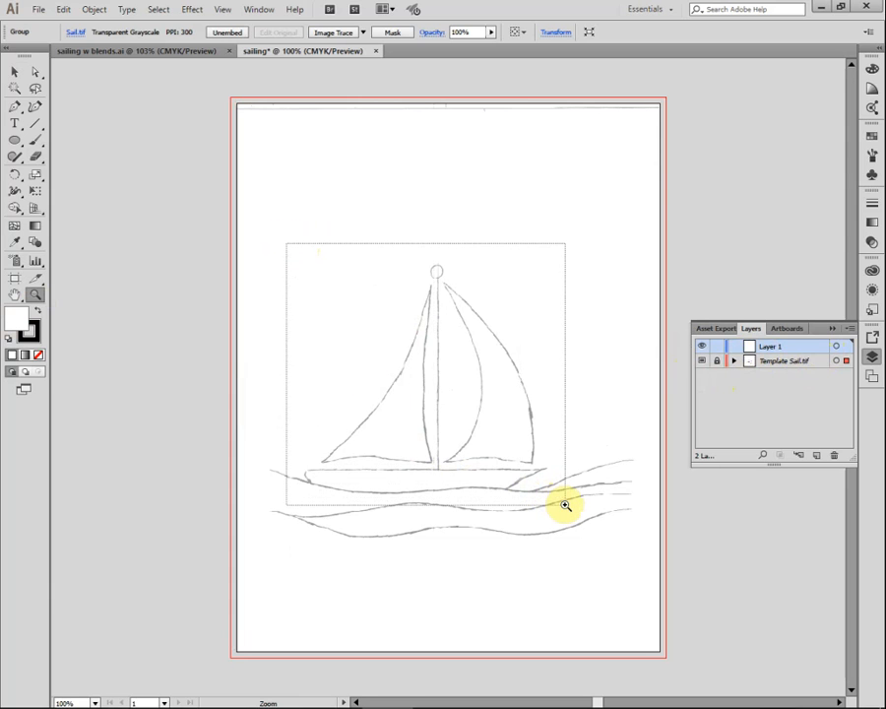
drag(565, 505, 565, 505)
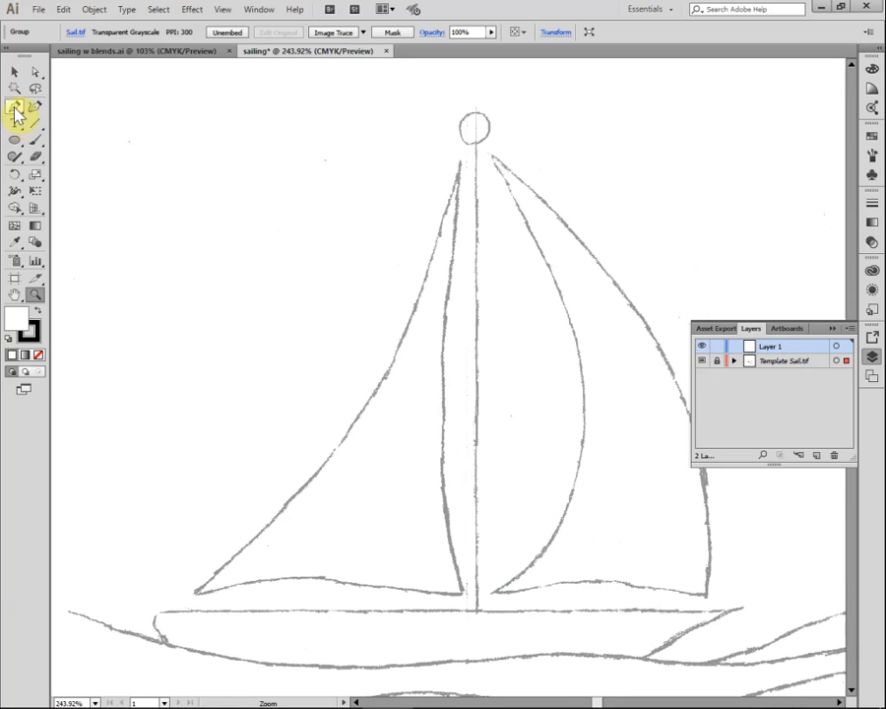
double_click(15, 319)
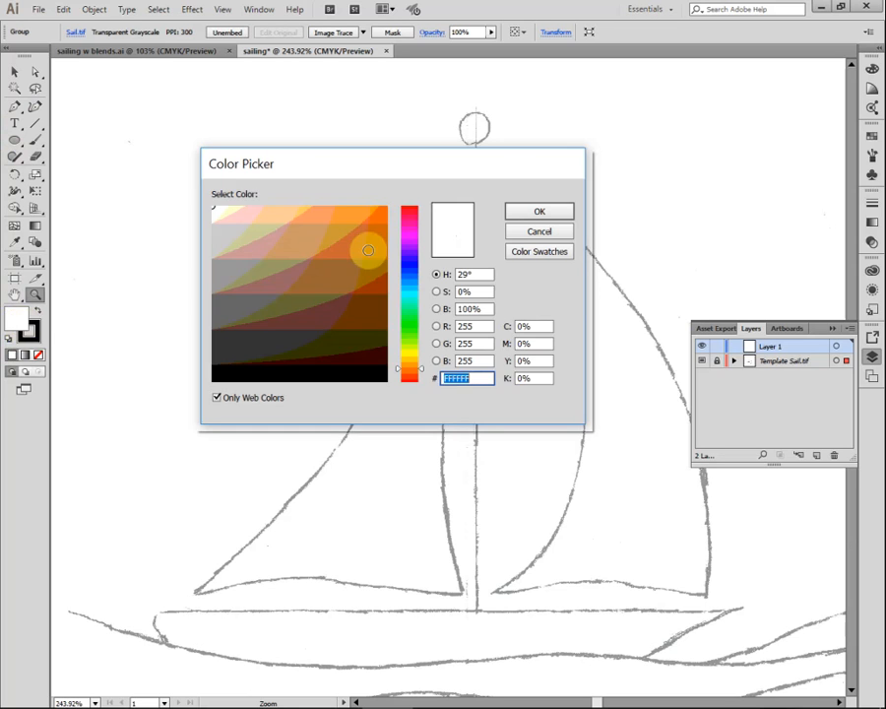
click(411, 213)
drag(386, 209, 397, 201)
click(523, 210)
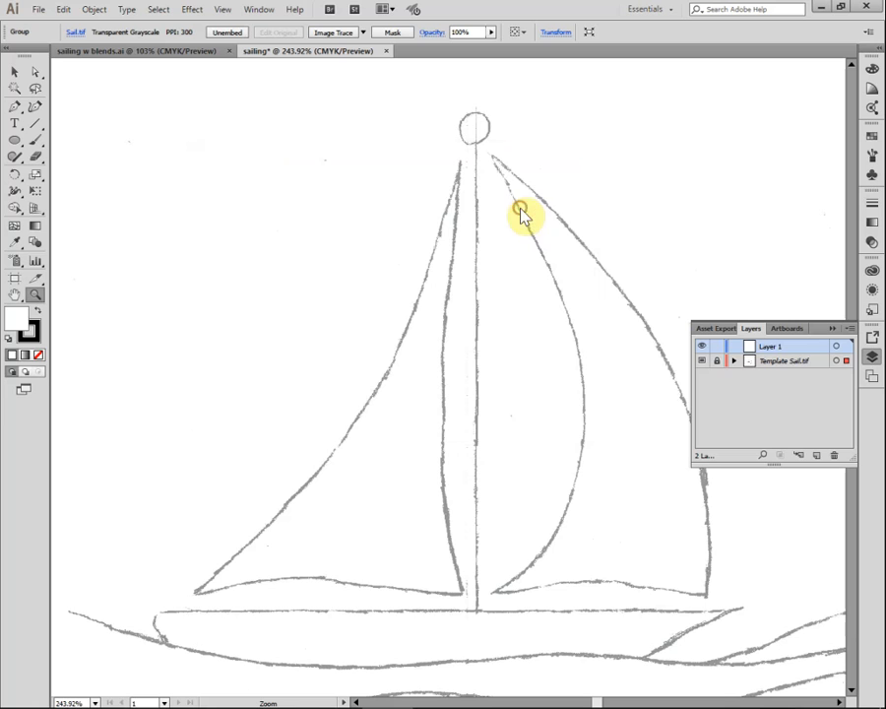
- Set the stroke color to None, leaving the color picker without changing its value
click(33, 334)
double_click(32, 335)
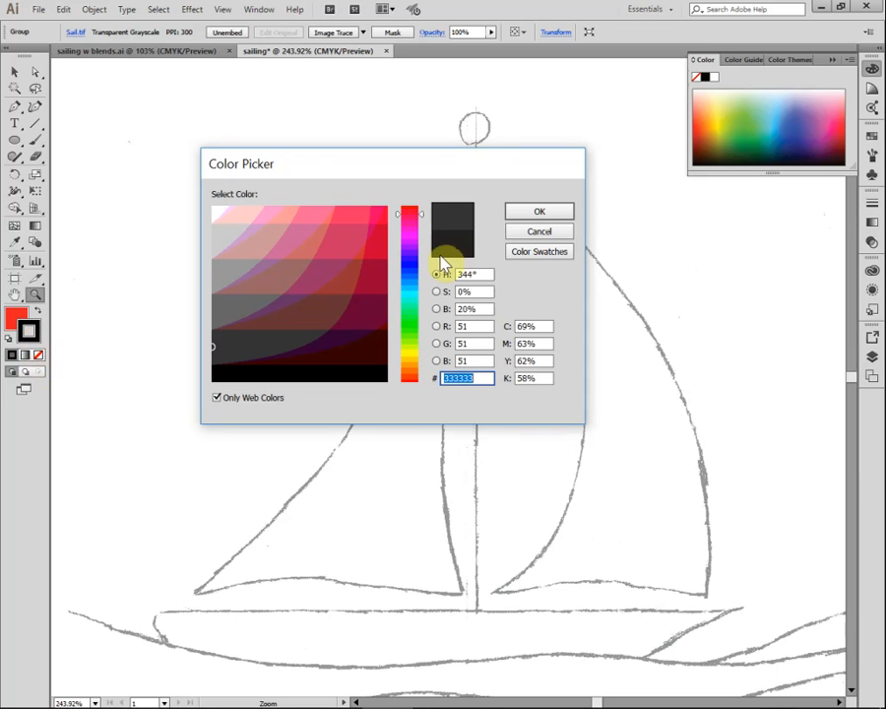
click(554, 231)
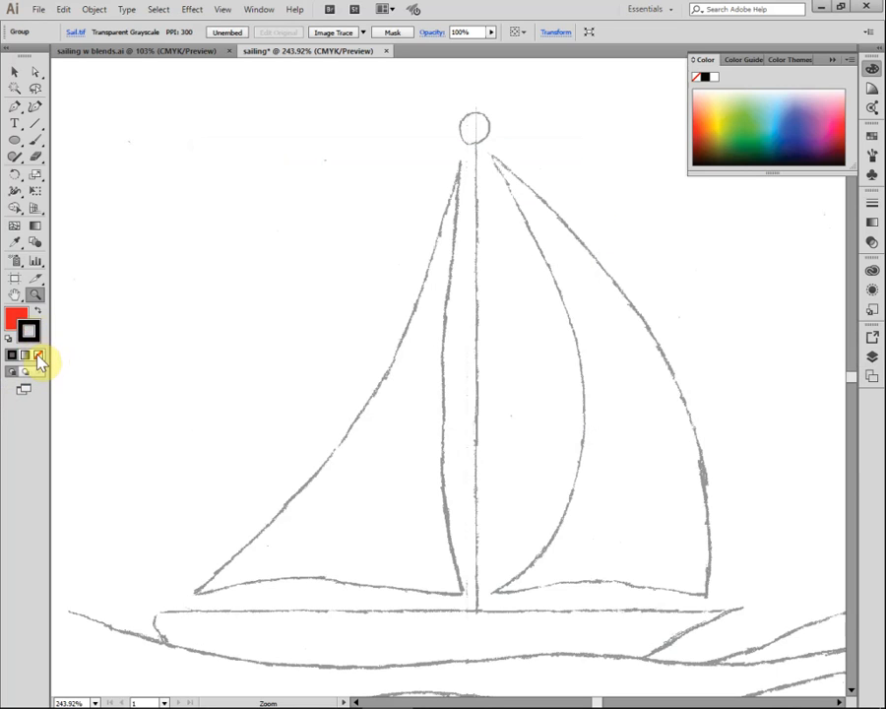
click(39, 357)
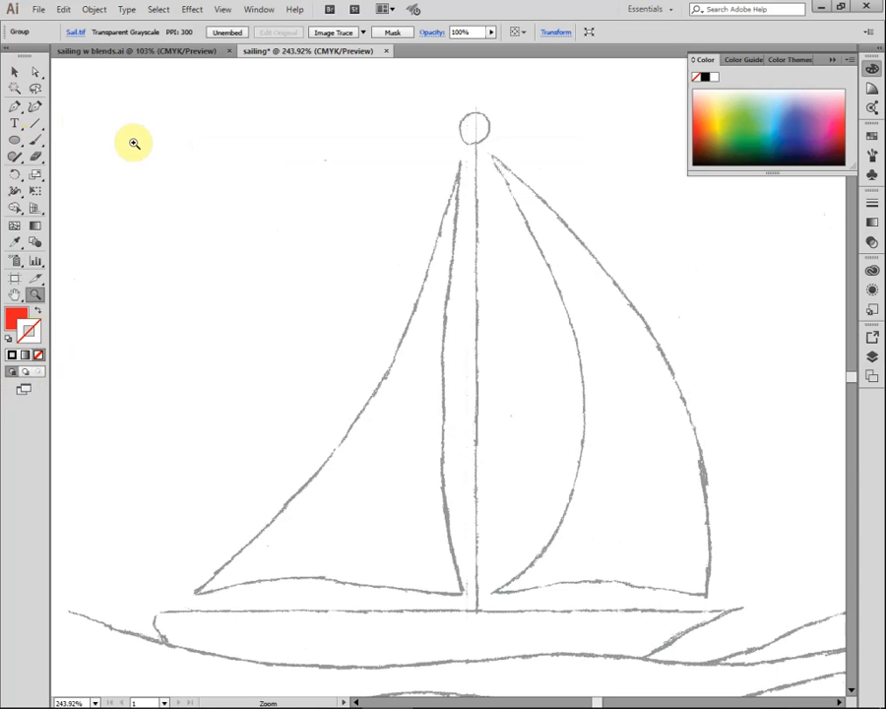
- Trace the boat's hull with the Pen tool as a closed, straight-edged shape with a level deck and bottom
click(14, 108)
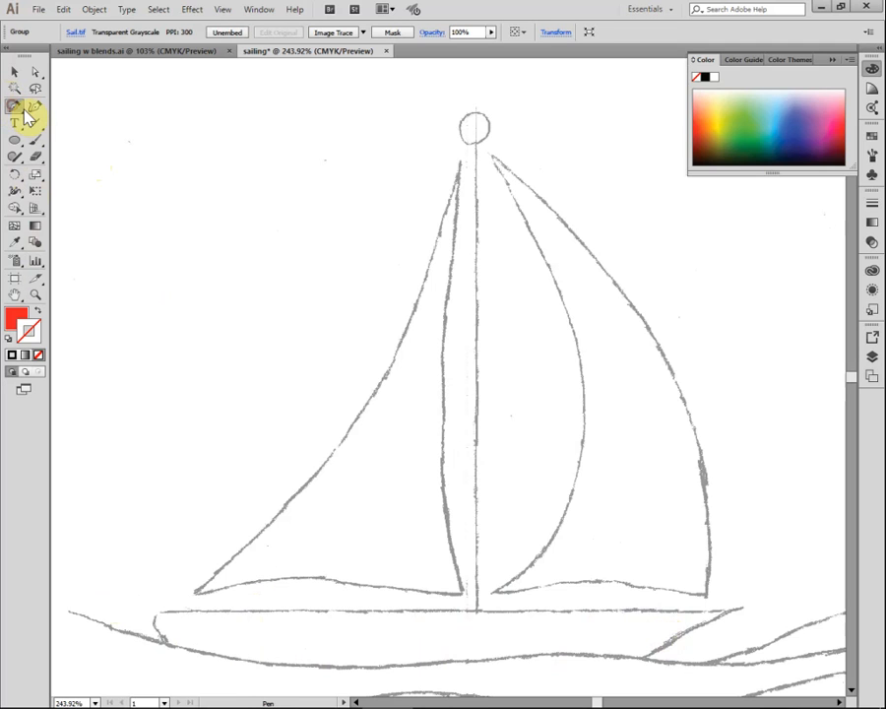
click(155, 612)
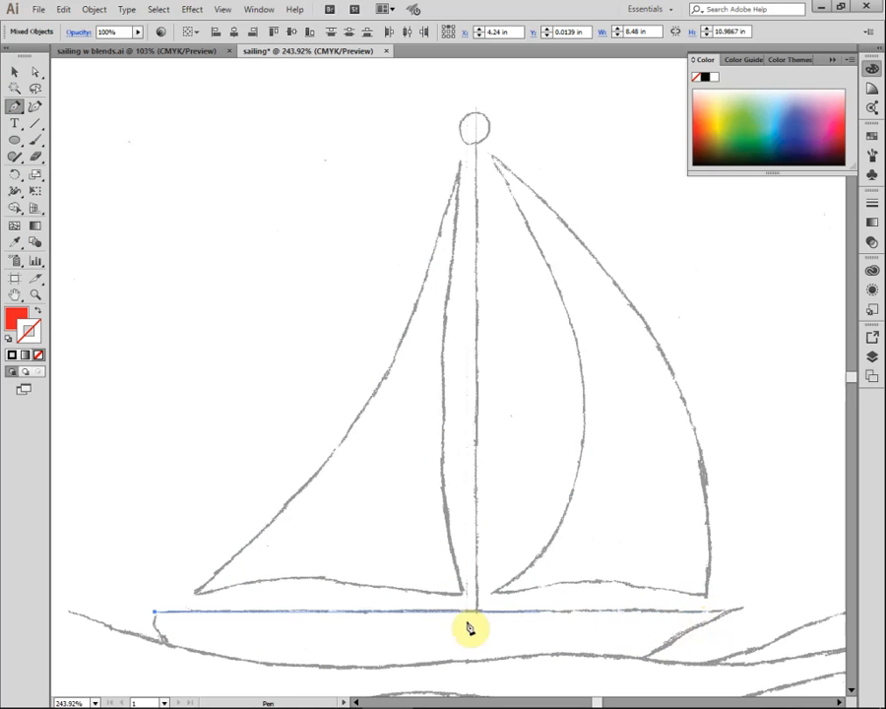
shift+click(733, 618)
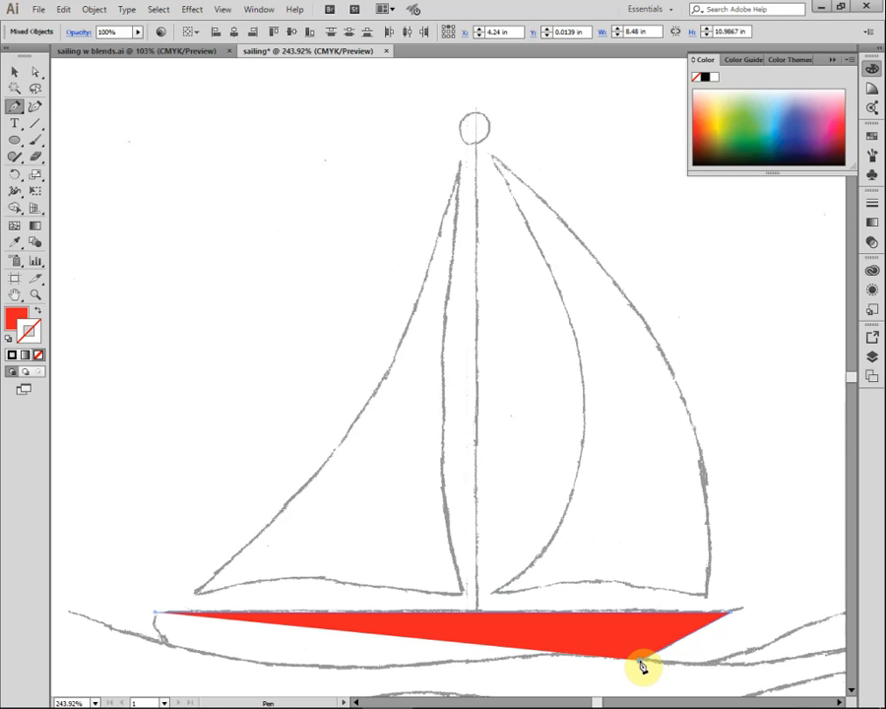
shift+click(175, 661)
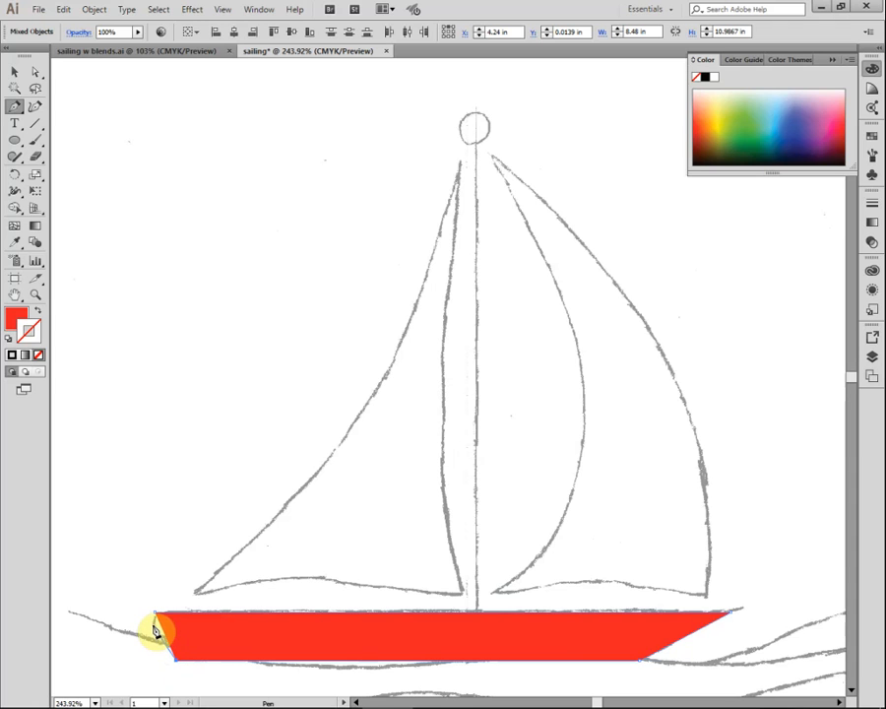
click(153, 626)
click(155, 616)
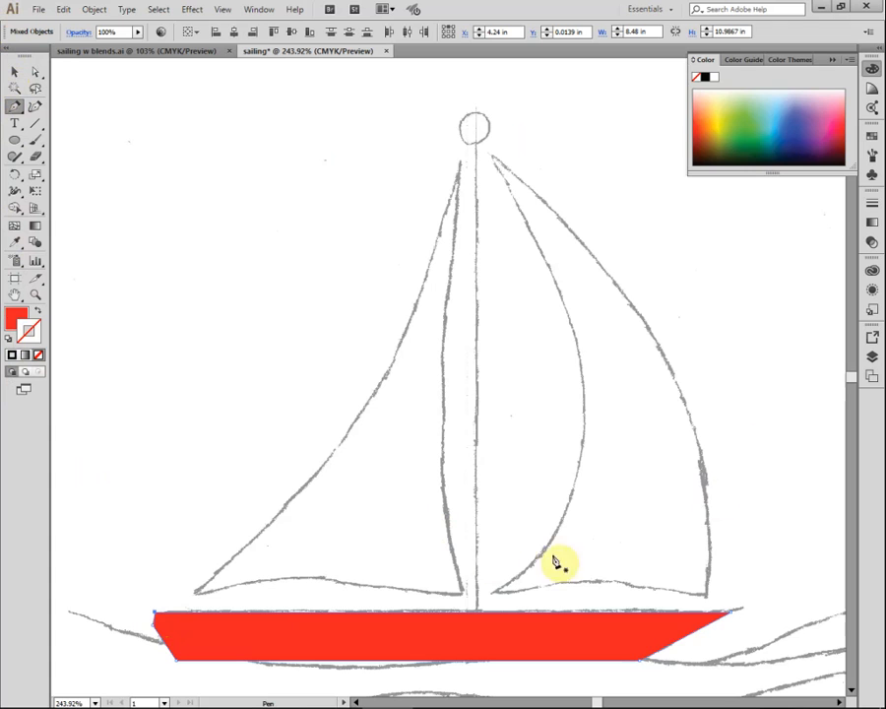
click(12, 317)
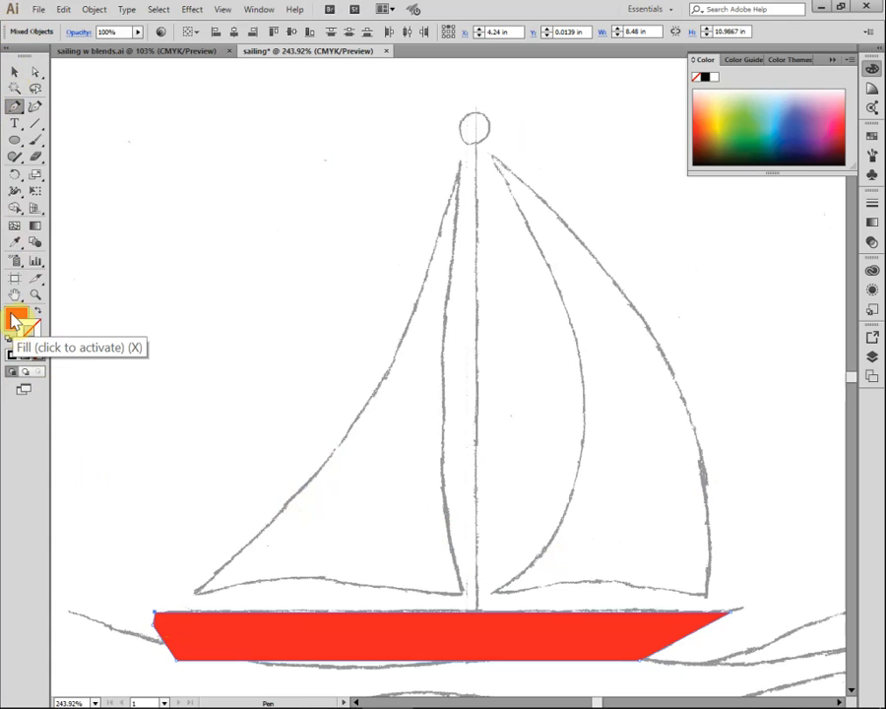
double_click(13, 317)
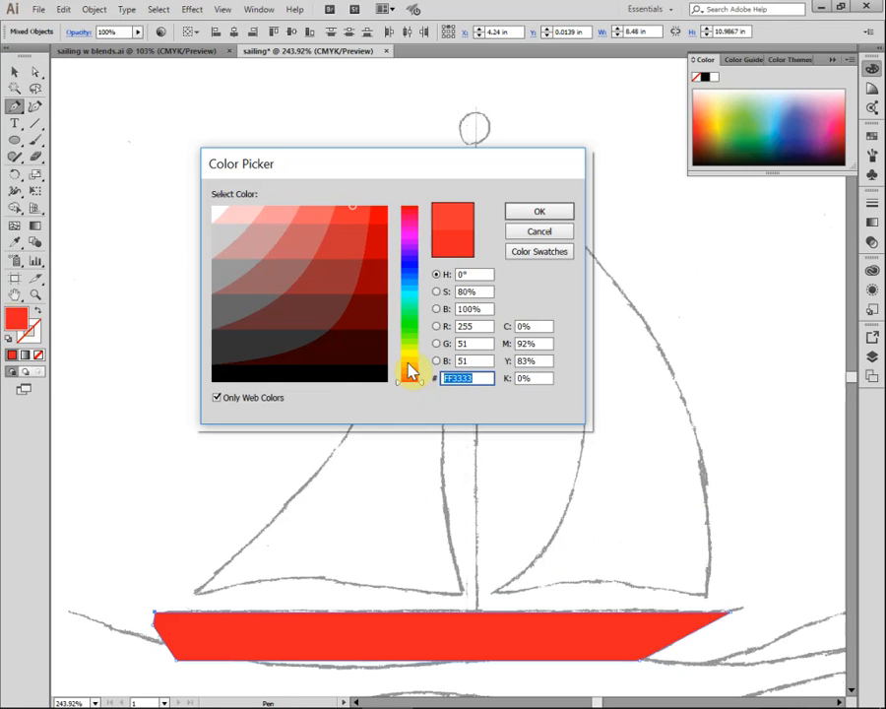
click(539, 253)
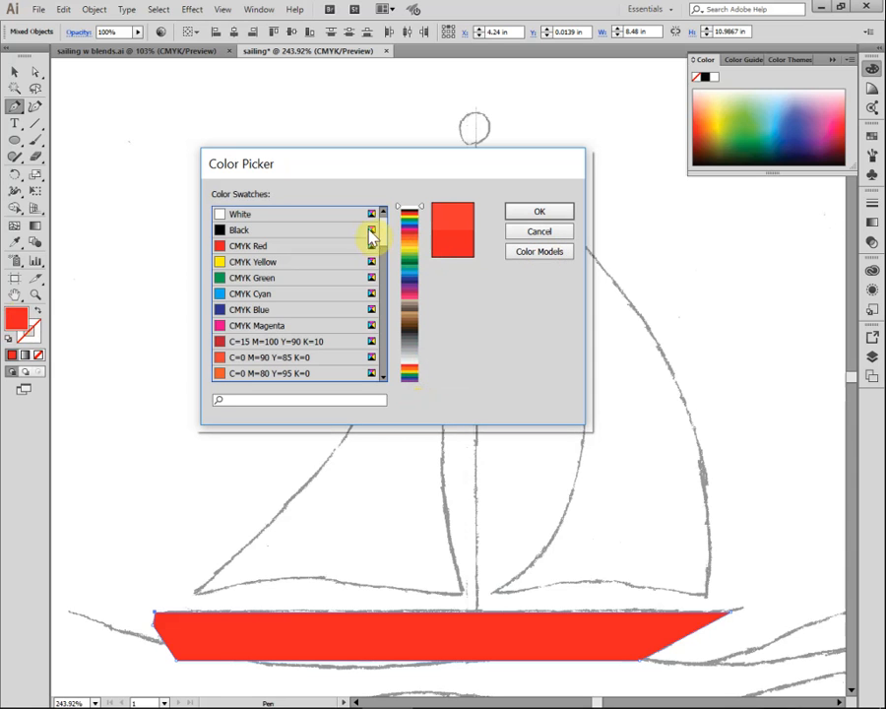
mouse_move(383, 223)
mouse_down()
mouse_move(388, 273)
mouse_move(390, 222)
mouse_up()
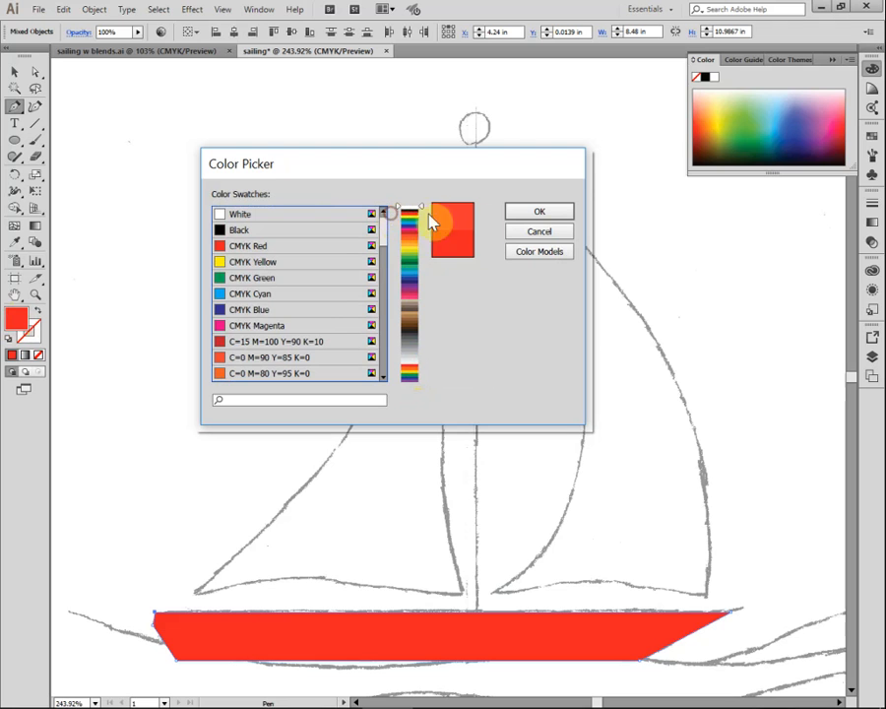
click(532, 231)
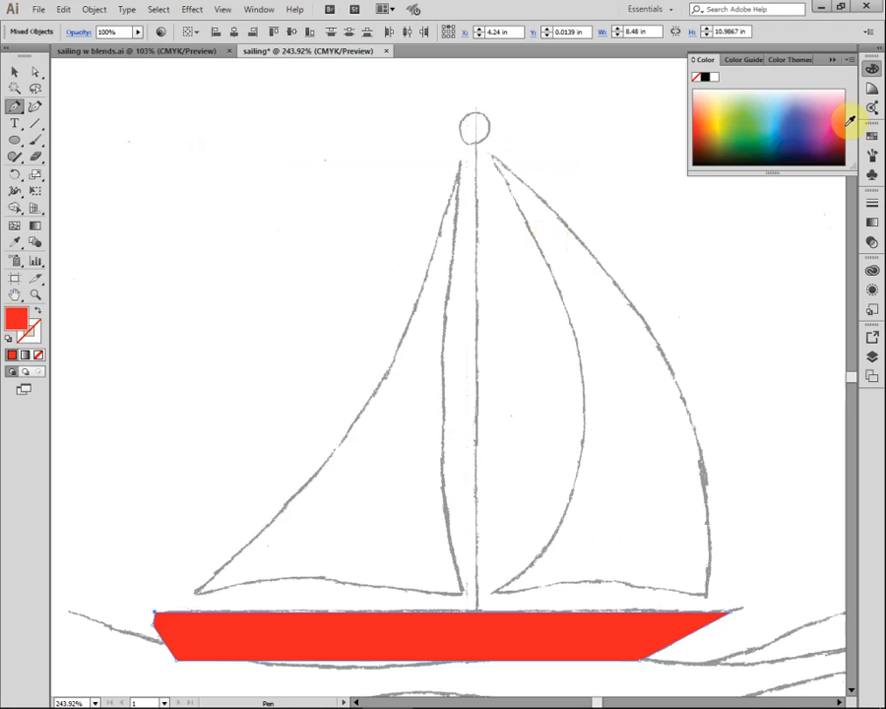
- Try the light orange swatch as the hull's fill and undo the change
click(872, 142)
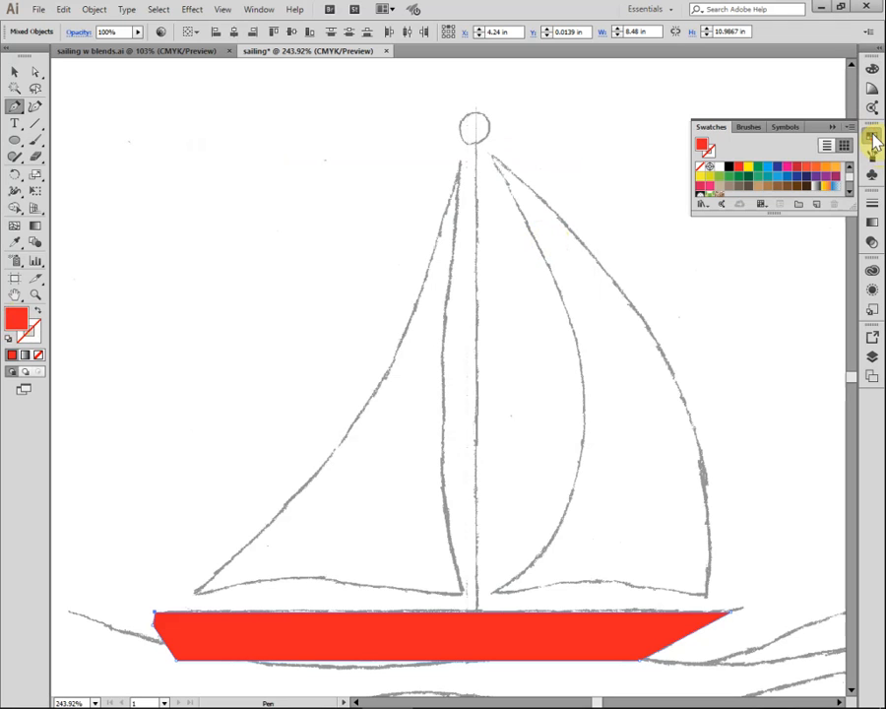
click(837, 170)
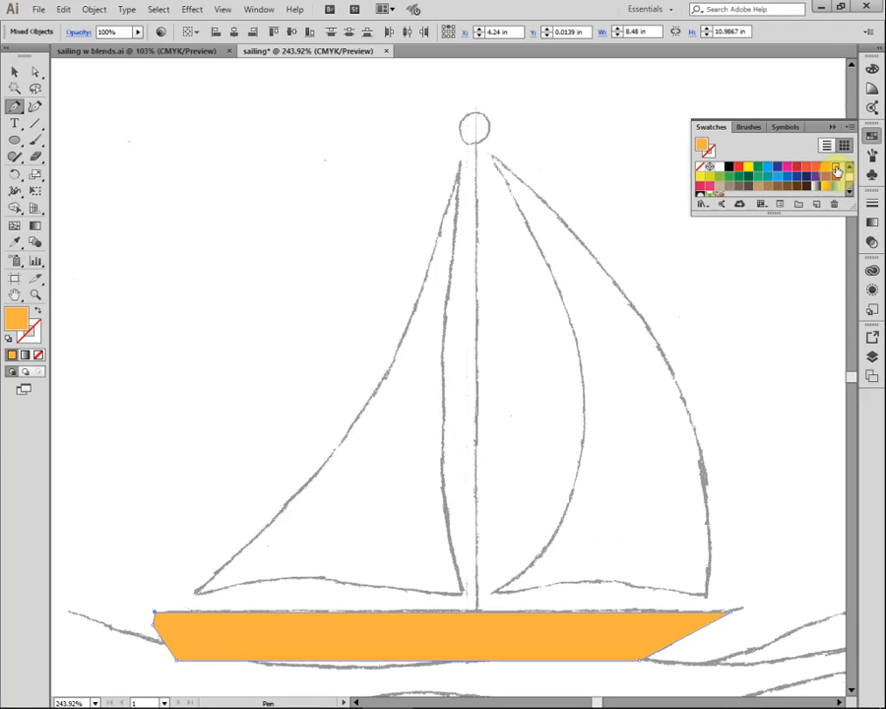
click(61, 9)
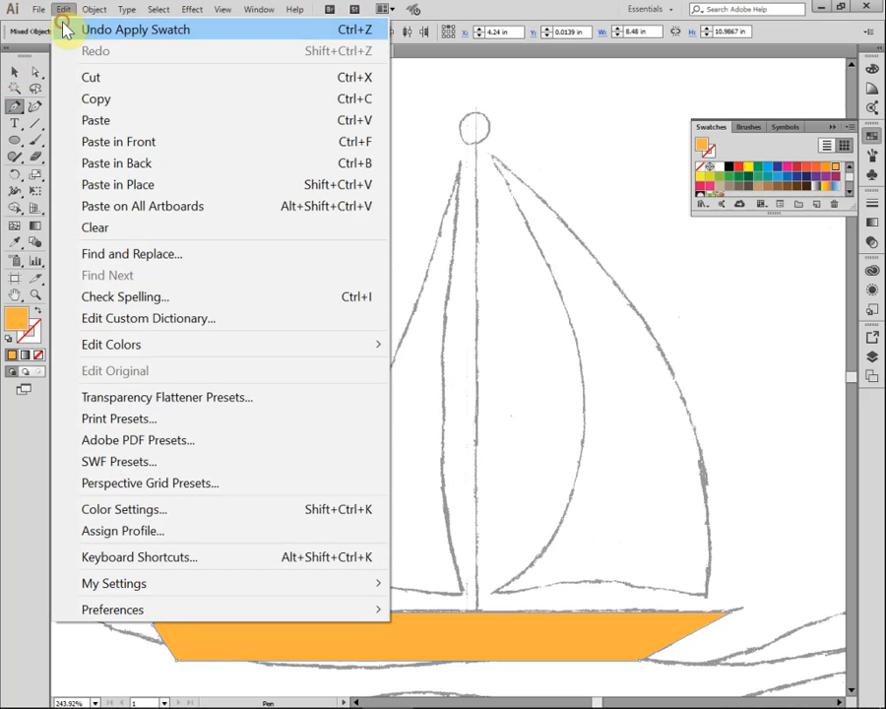
click(65, 31)
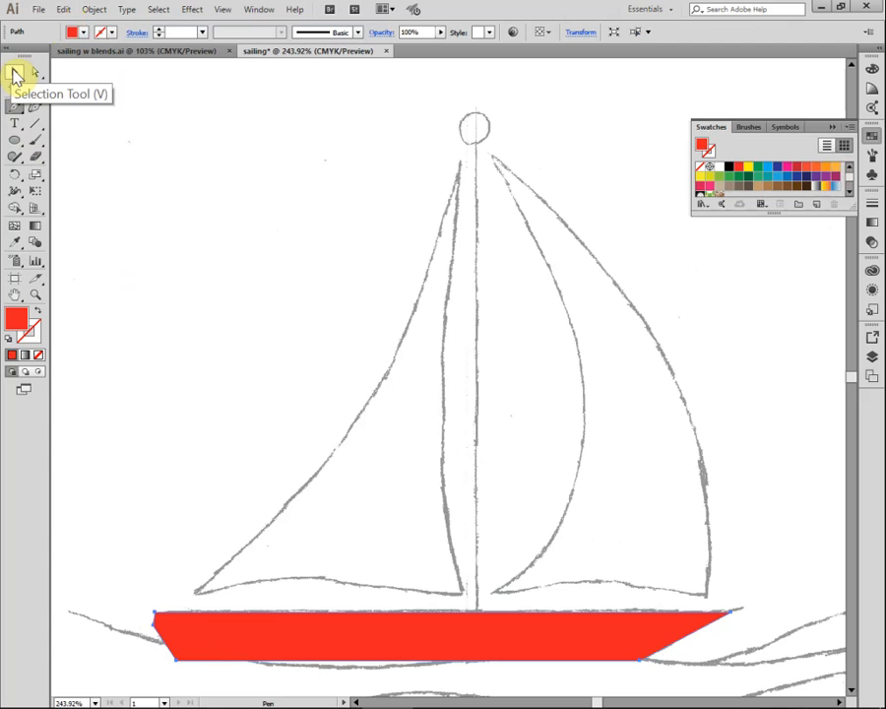
- Deselect the hull and set the fill color to the light orange swatch C=0 M=35 Y=85 K=0
click(15, 74)
click(151, 171)
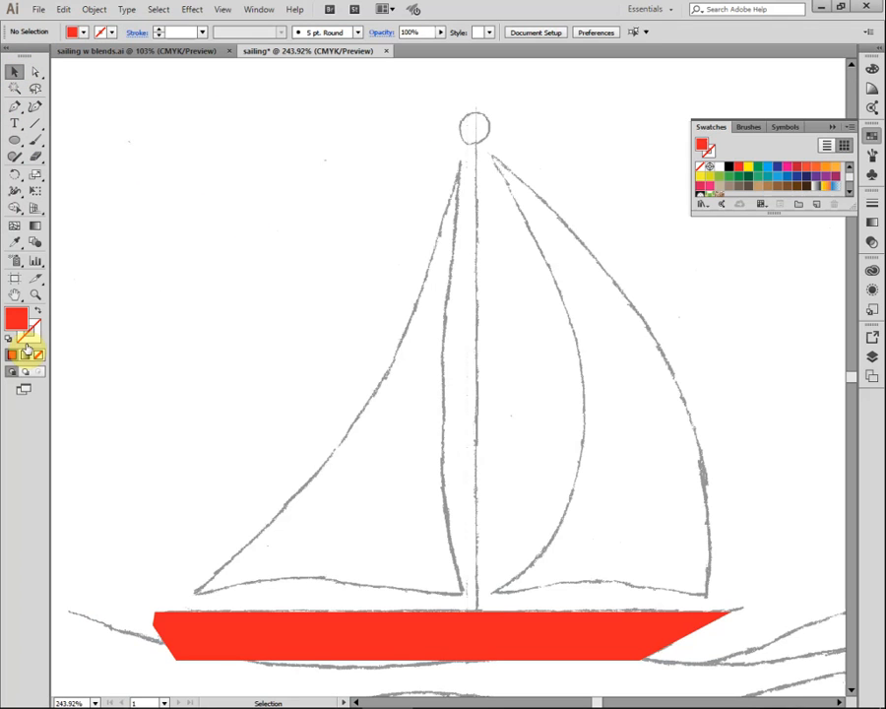
click(836, 168)
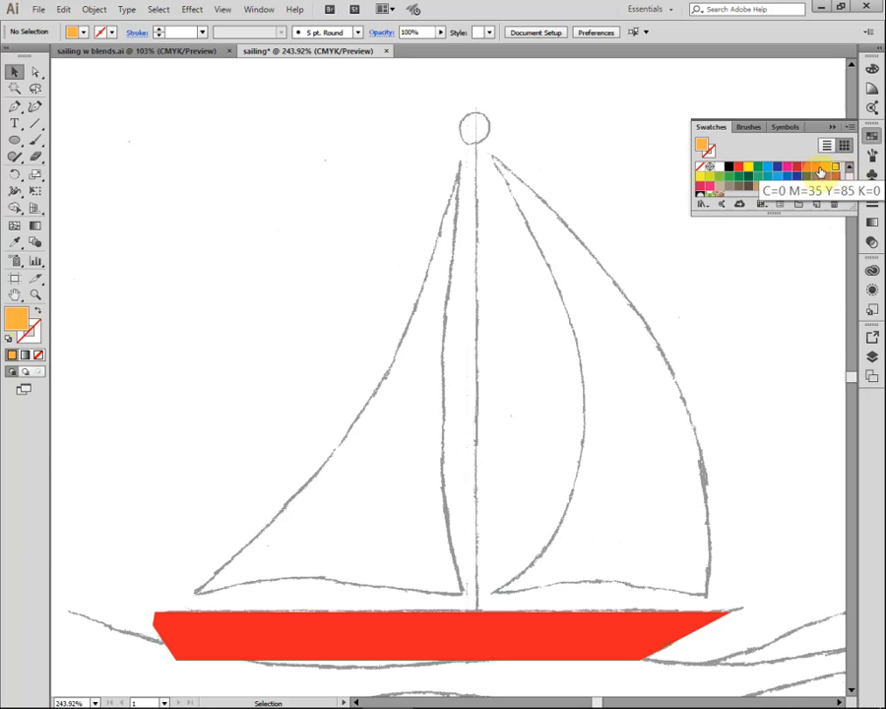
- Trace the left sail with the Pen tool as a closed, straight-edged orange shape with a level bottom and upright mast side
click(14, 110)
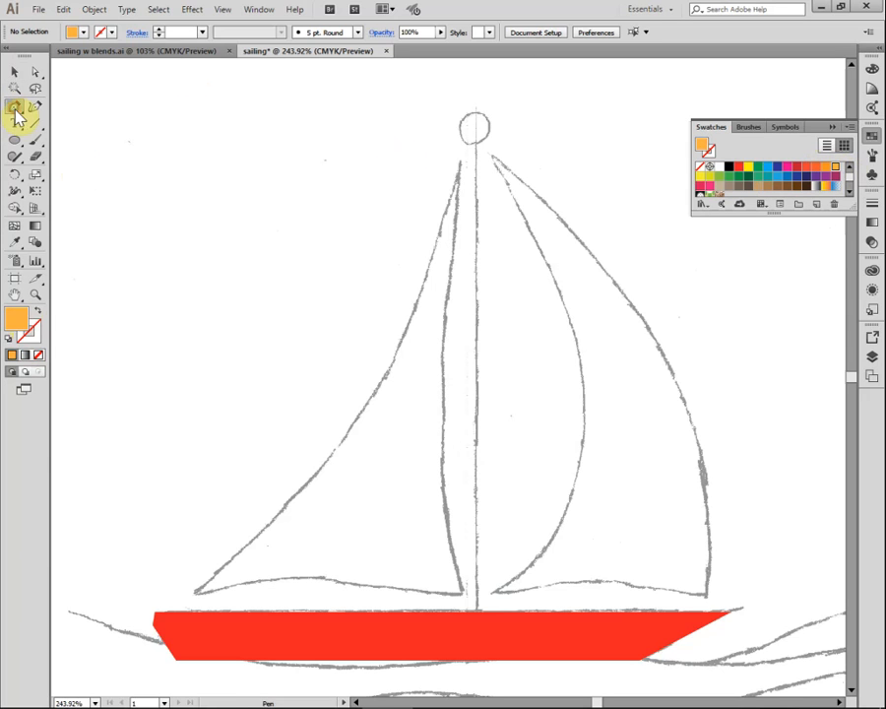
click(463, 593)
click(198, 591)
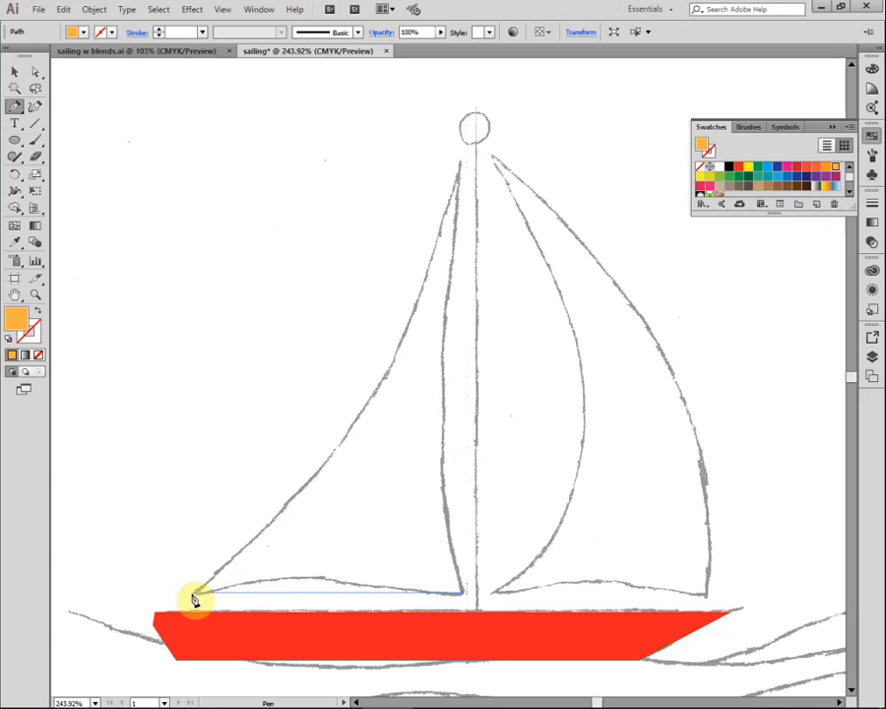
click(193, 595)
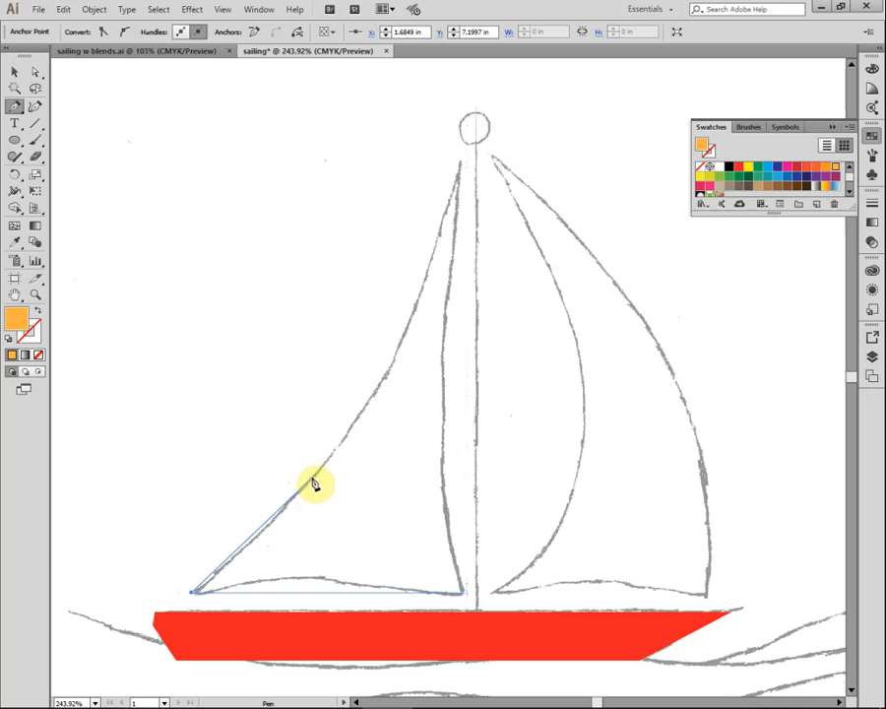
click(311, 481)
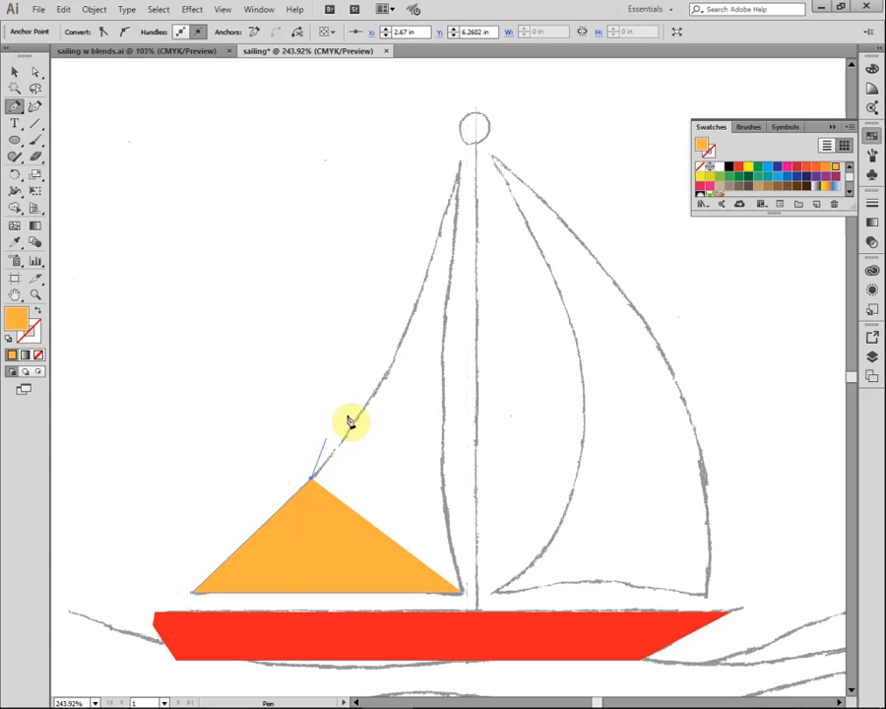
click(389, 369)
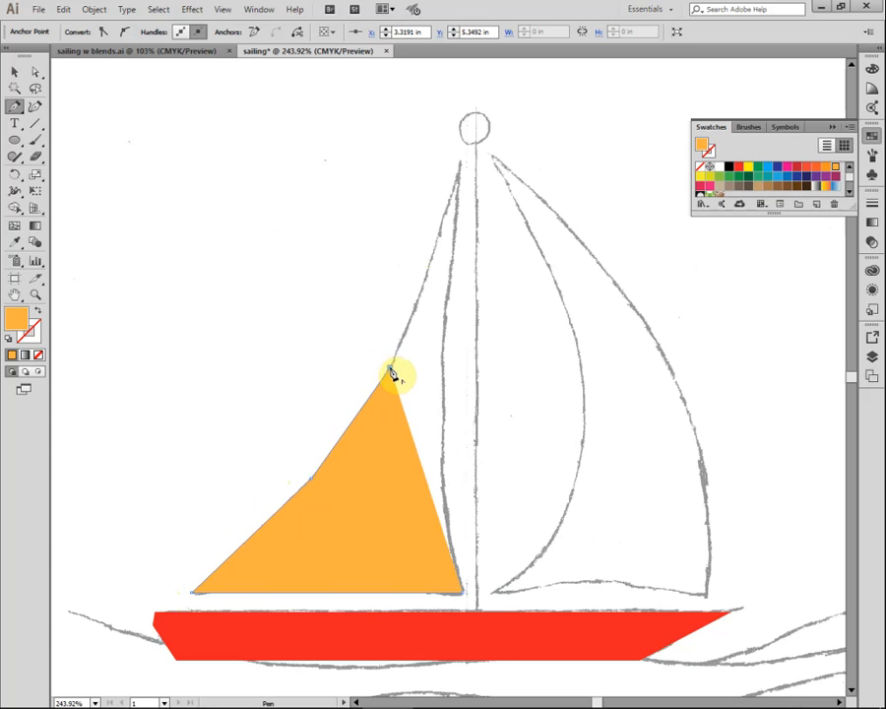
click(459, 161)
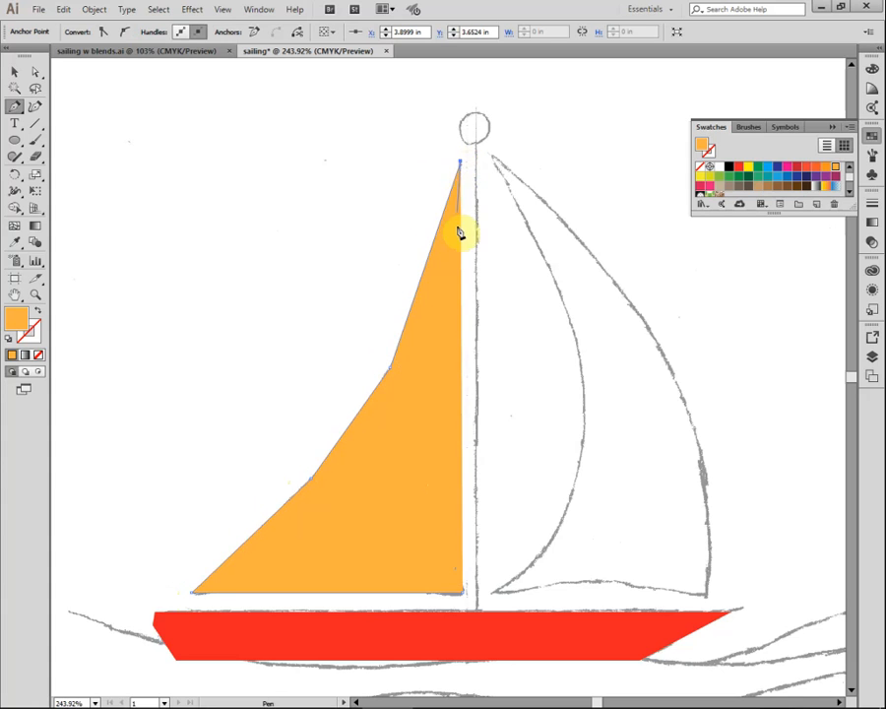
click(462, 594)
click(462, 594)
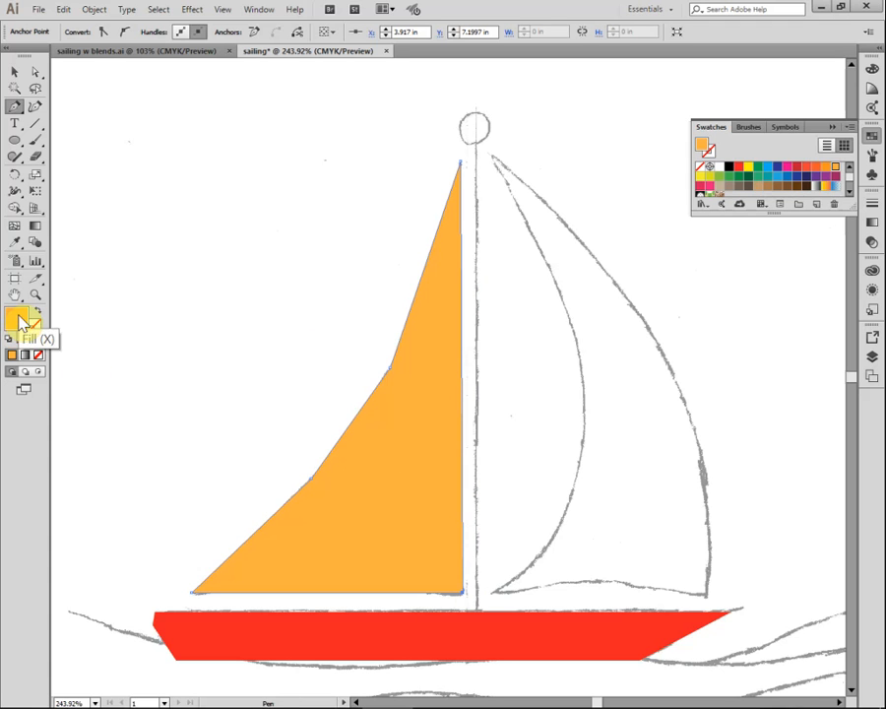
- Deselect the orange sail and set the fill to a green swatch for the right sail
click(15, 72)
click(201, 127)
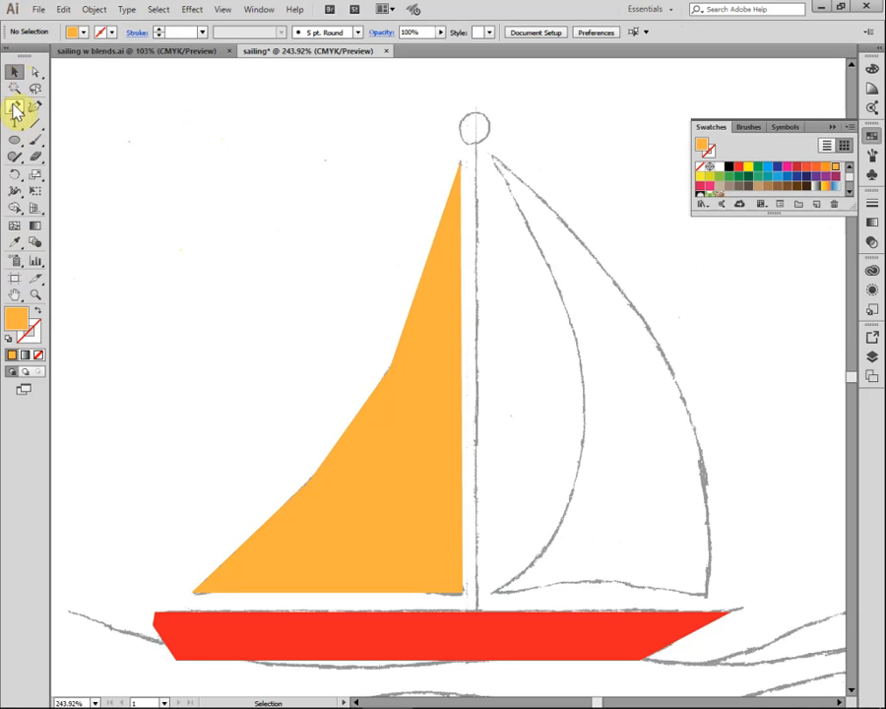
click(14, 108)
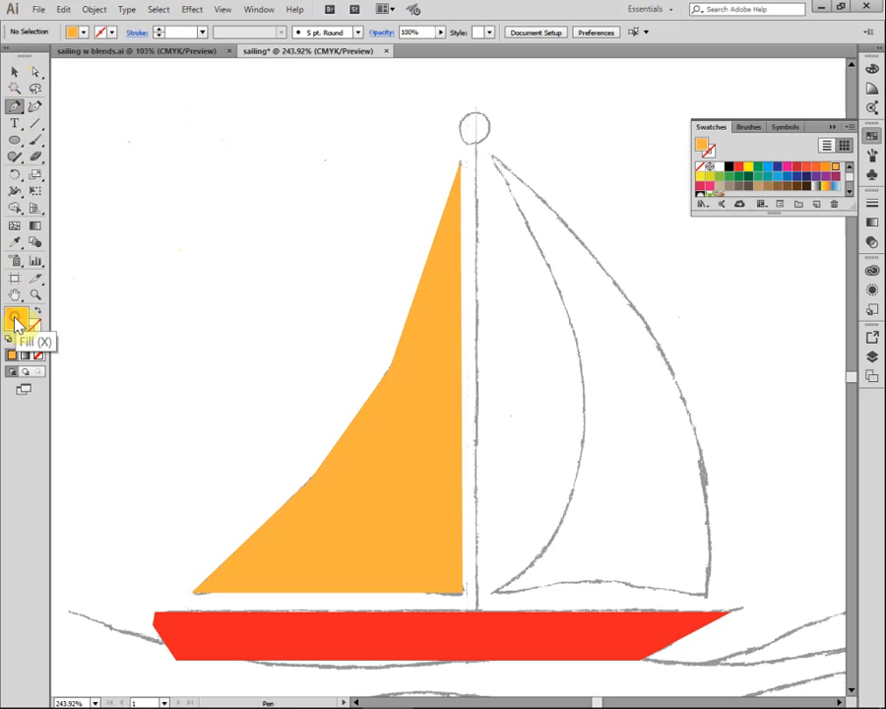
click(760, 180)
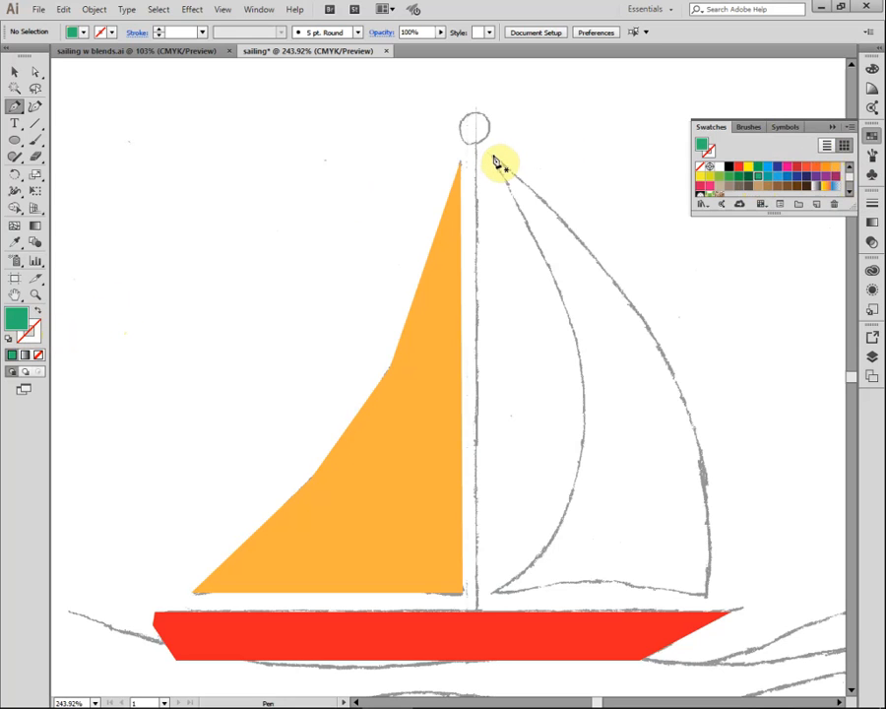
- Trace the right sail with the Pen tool as a closed, straight-edged green shape following its inner and outer curves
click(493, 593)
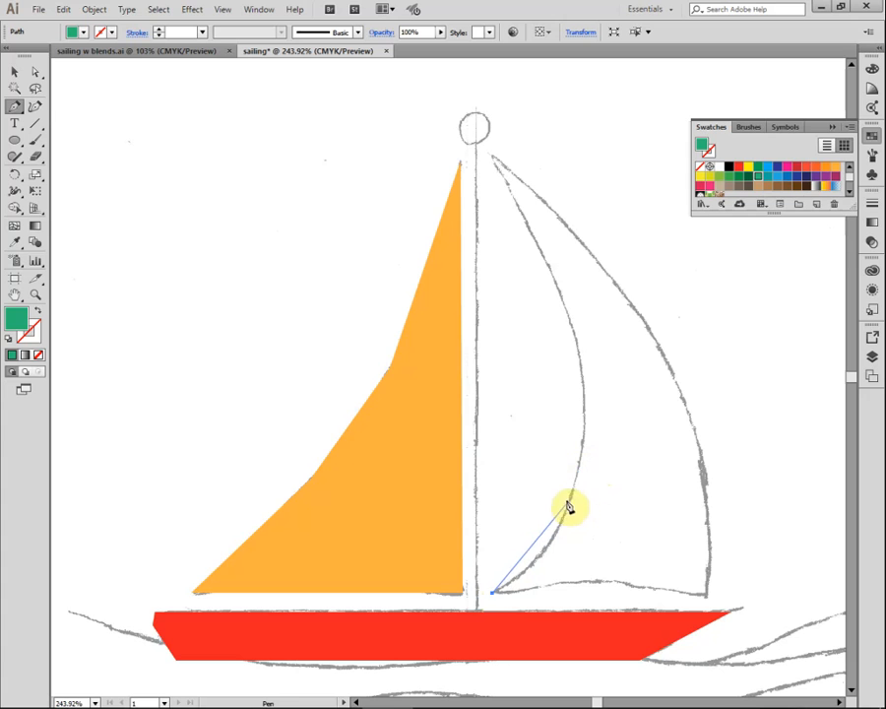
click(578, 472)
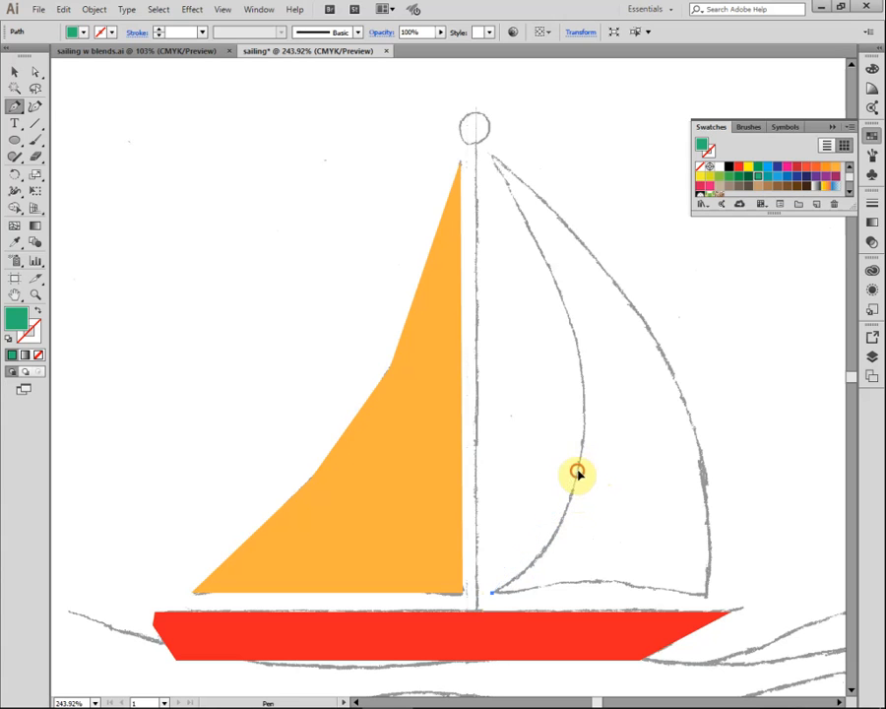
click(569, 318)
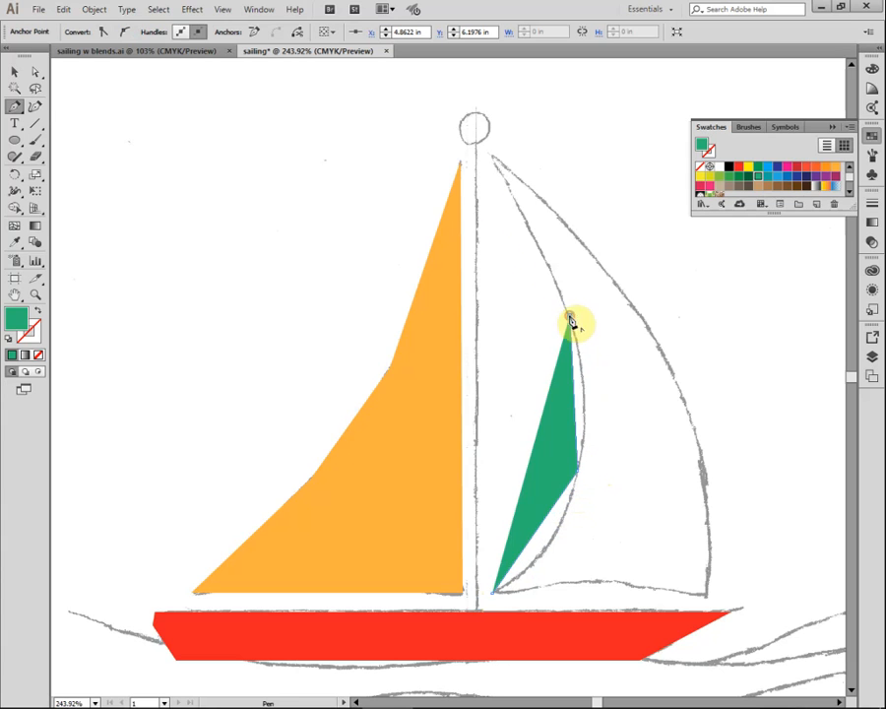
click(493, 157)
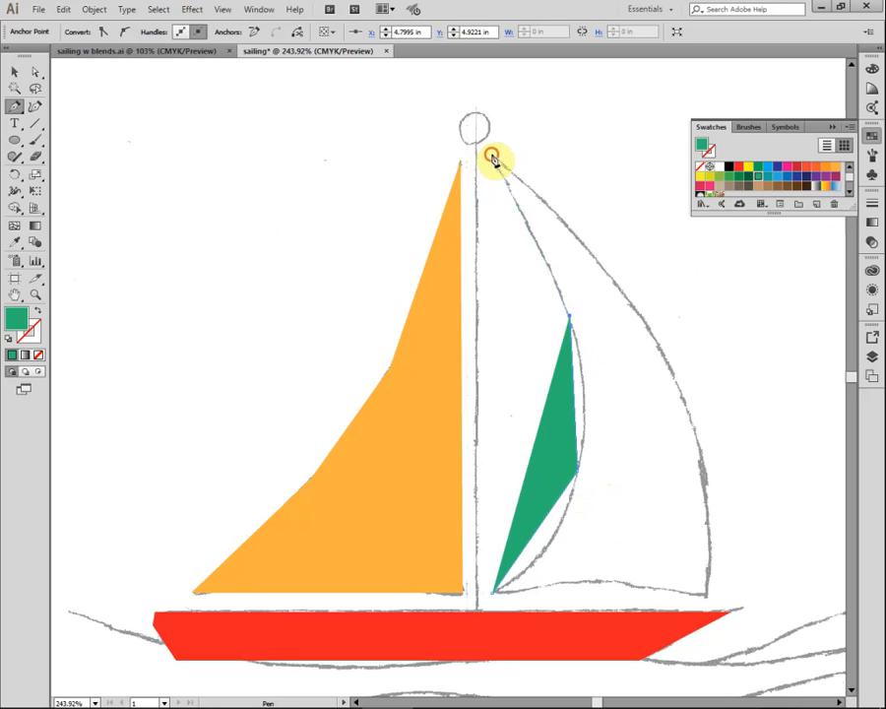
click(612, 281)
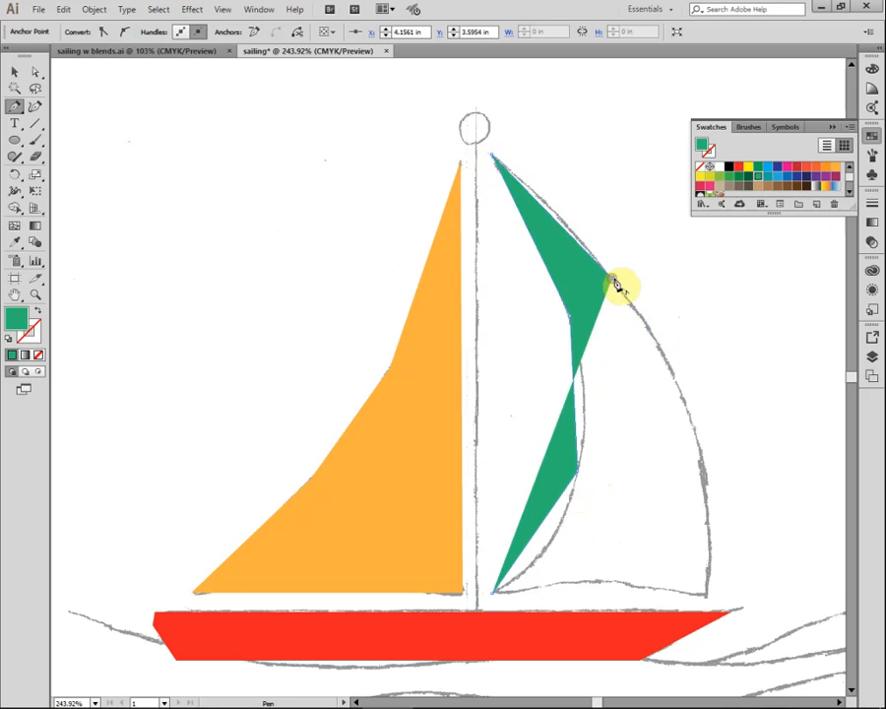
click(692, 427)
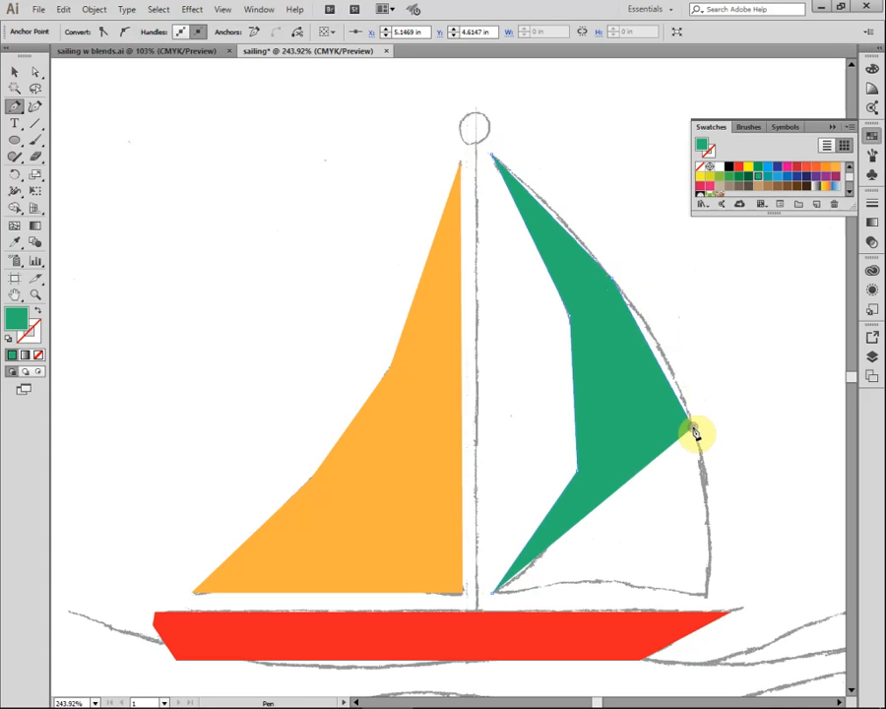
click(707, 591)
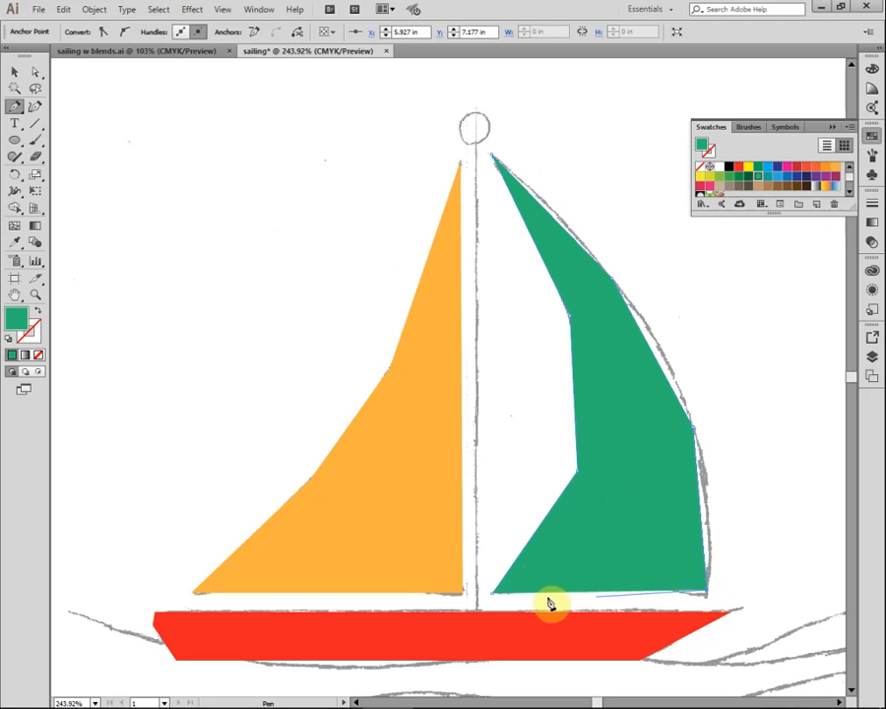
click(494, 598)
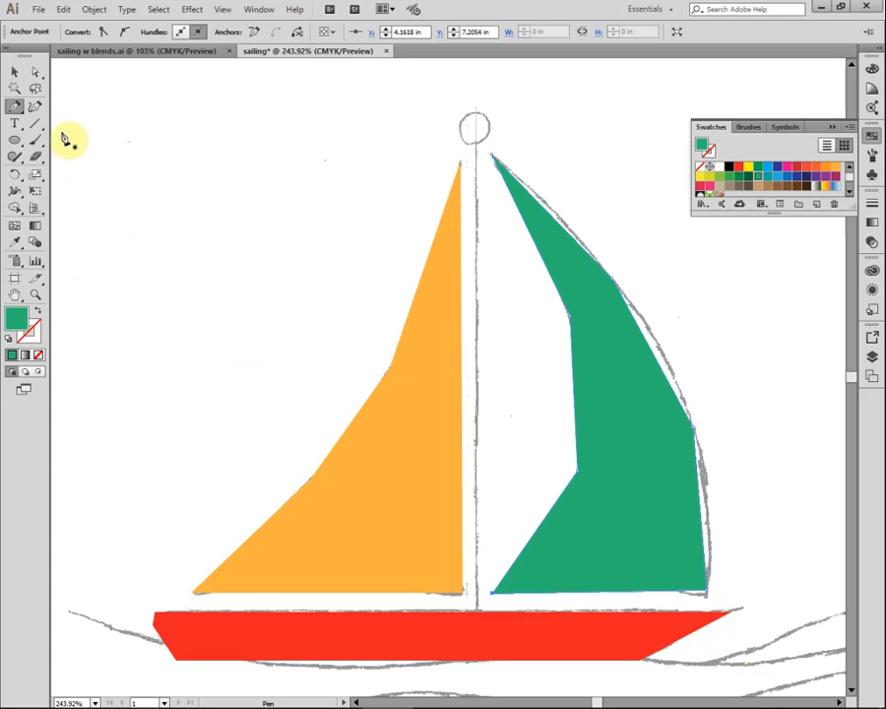
- Select only the anchor point at the green sail's lower-right corner and nudge it down to Y 7.2186 in
click(15, 72)
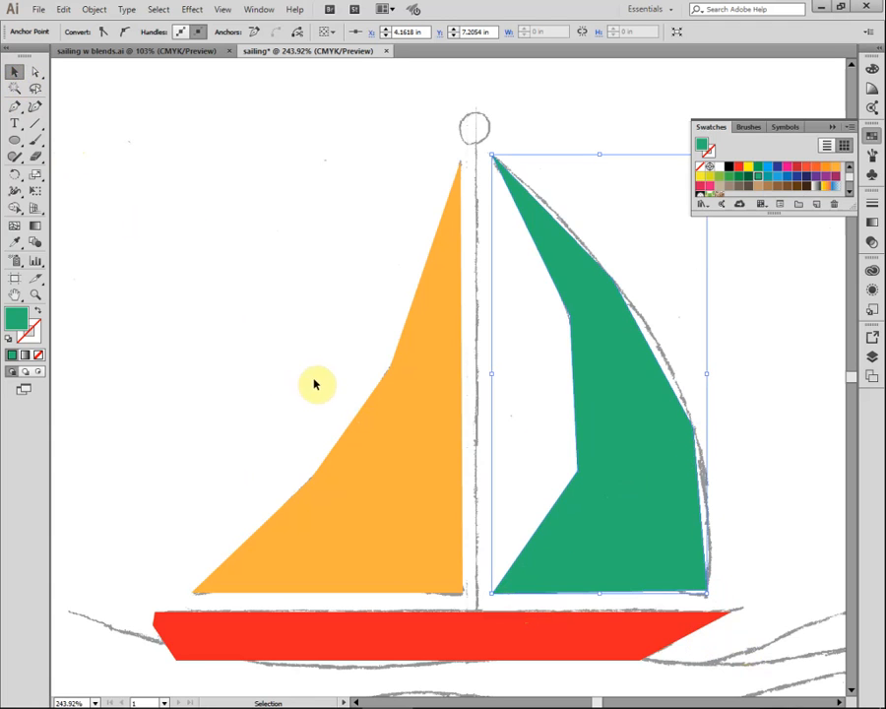
click(625, 484)
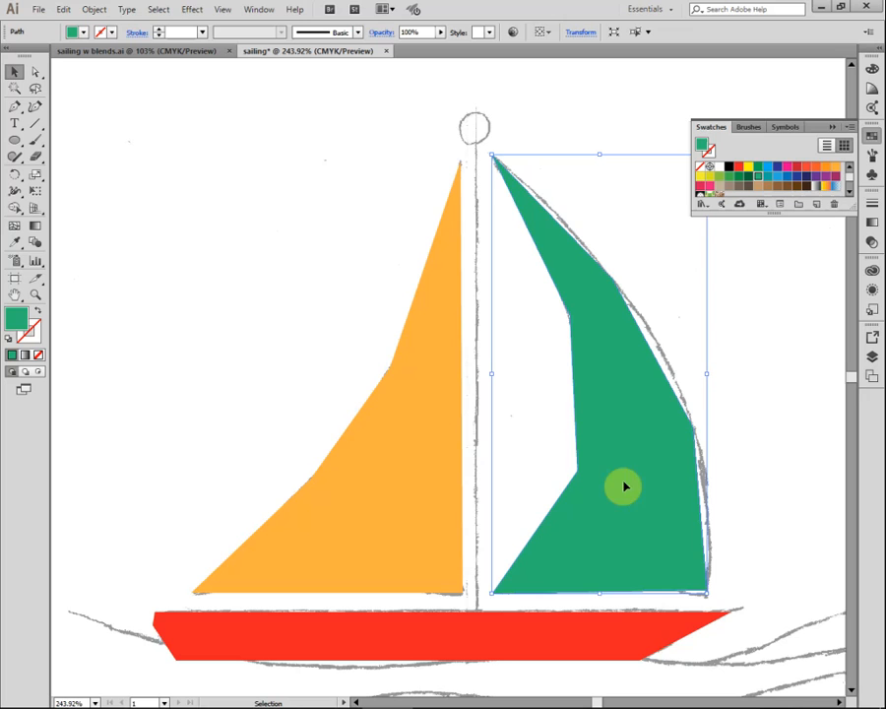
click(759, 429)
click(588, 530)
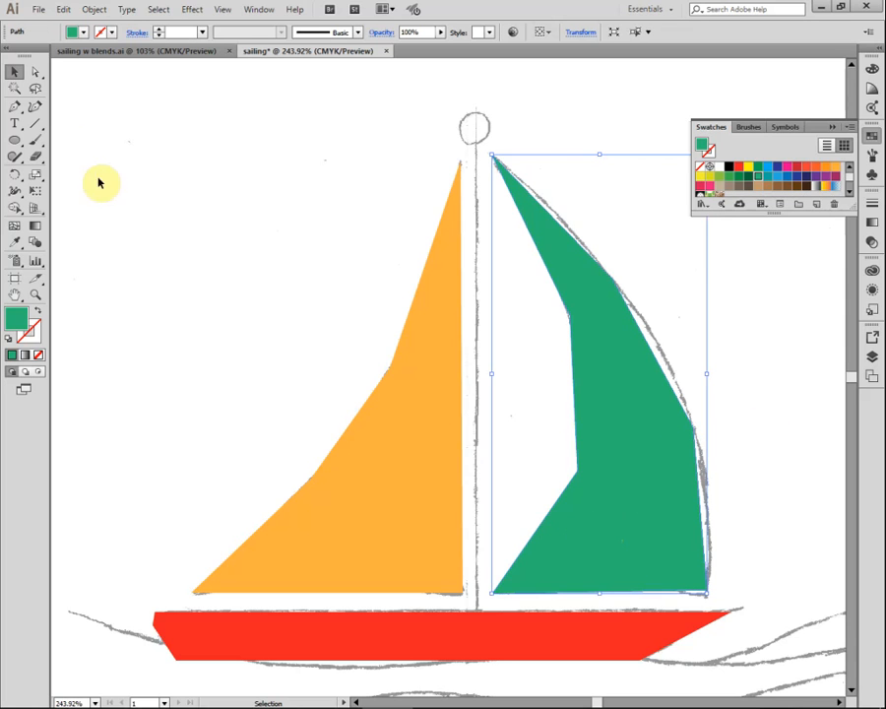
click(35, 72)
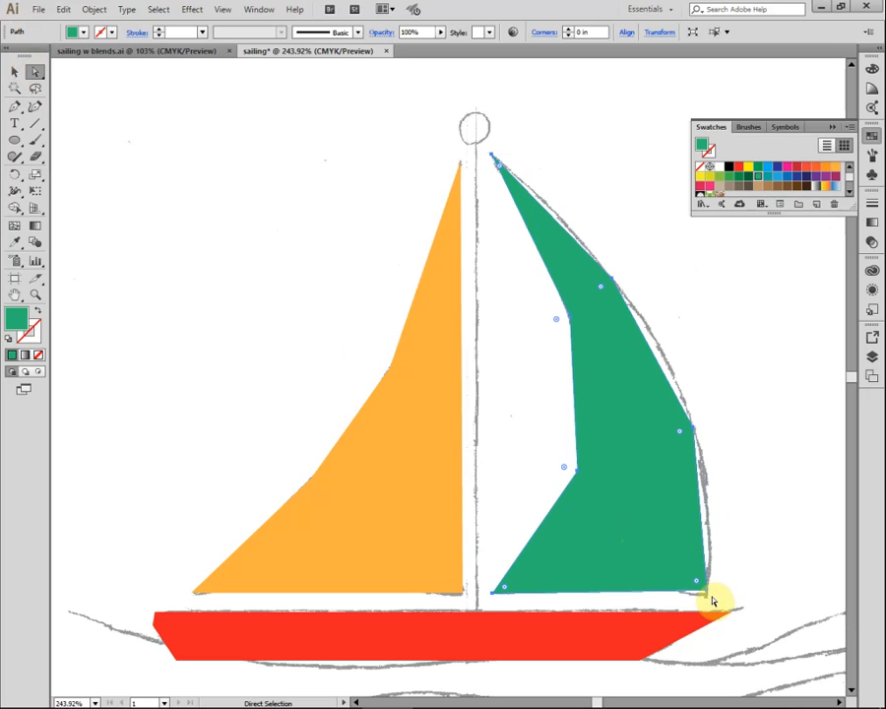
click(766, 563)
click(706, 590)
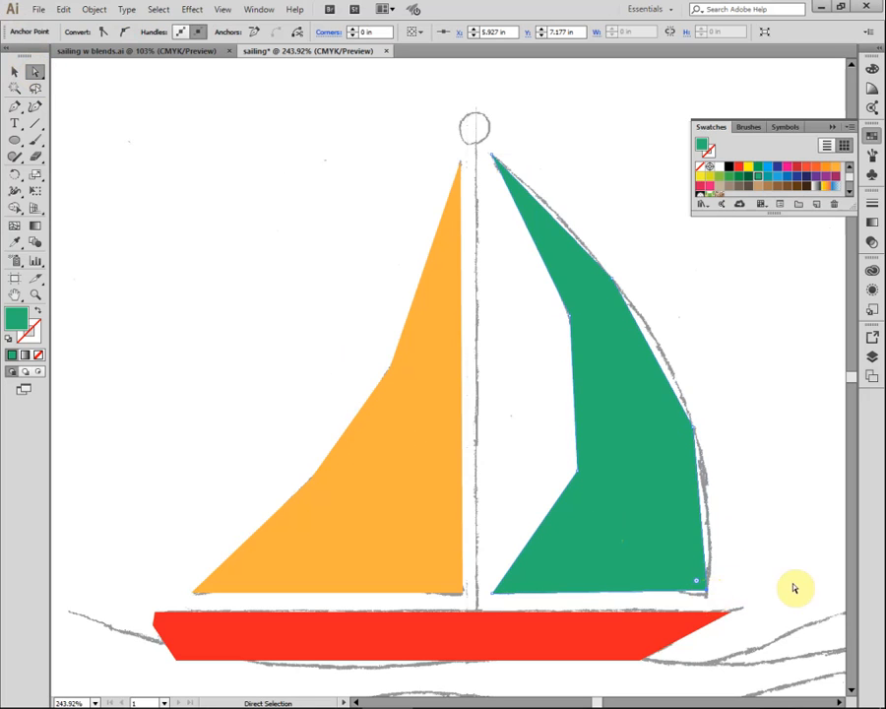
key(Down)
key(Down)
key(Down)
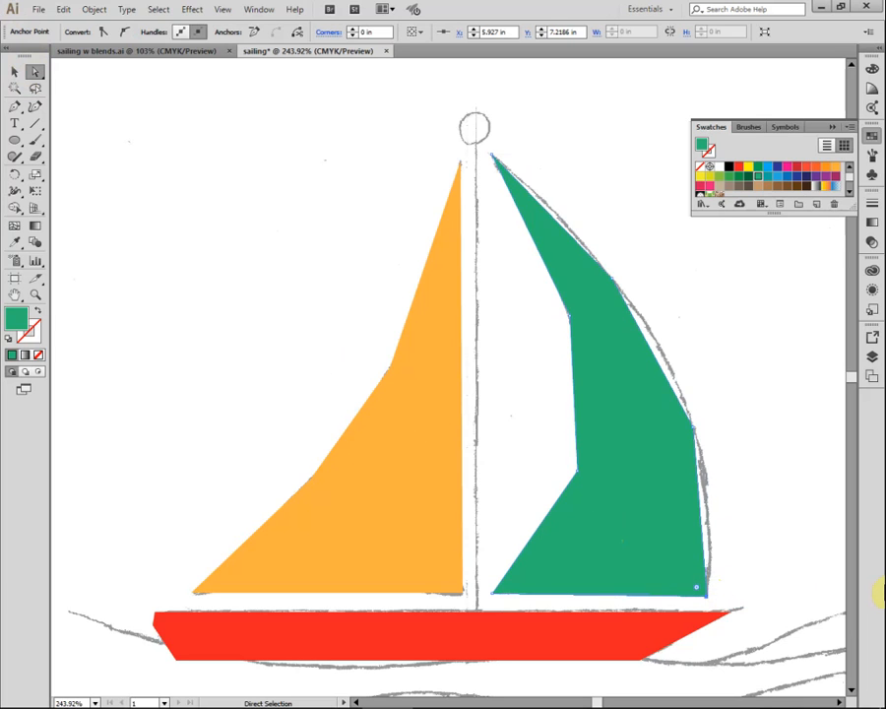
- Nudge the green sail's lower-right anchor point to Y 7.2047 in to level the bottom edge, and deselect the shape
key(Up)
key(Up)
key(Up)
key(Down)
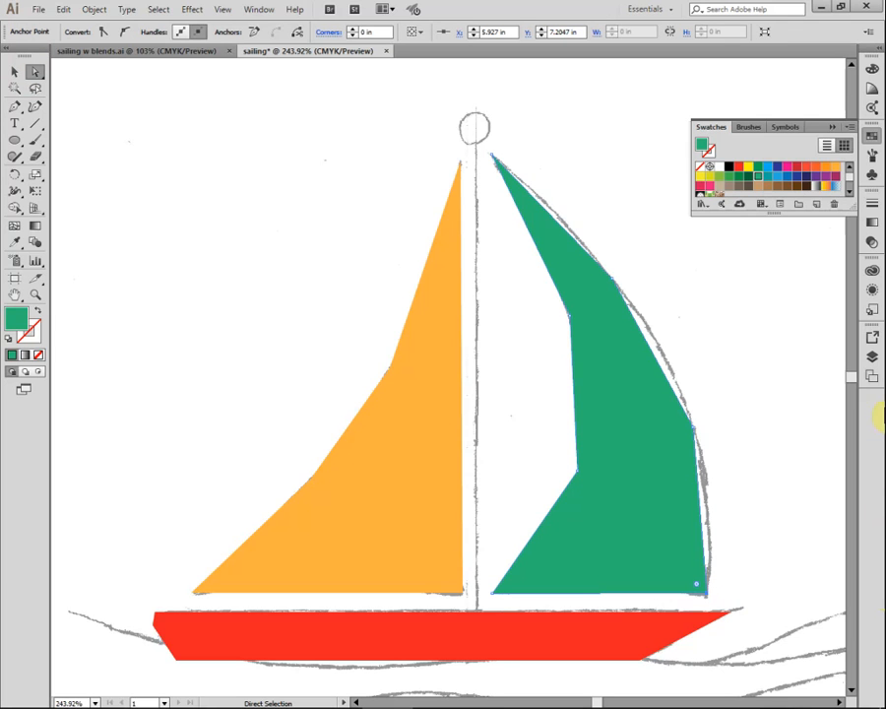
click(15, 73)
click(311, 134)
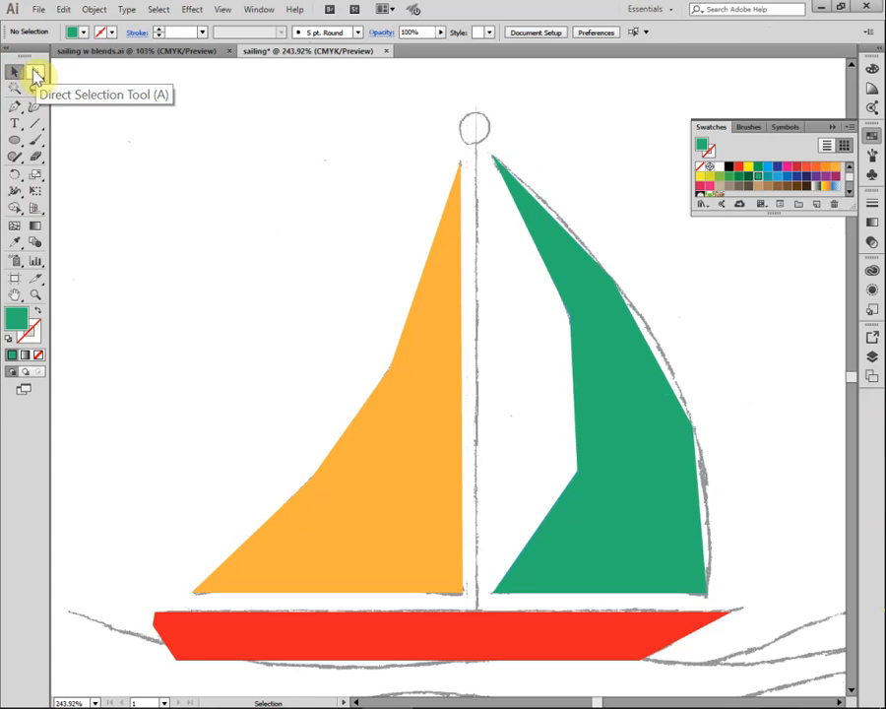
- Convert the two middle anchor points on the orange sail's outer edge to smooth points
click(36, 74)
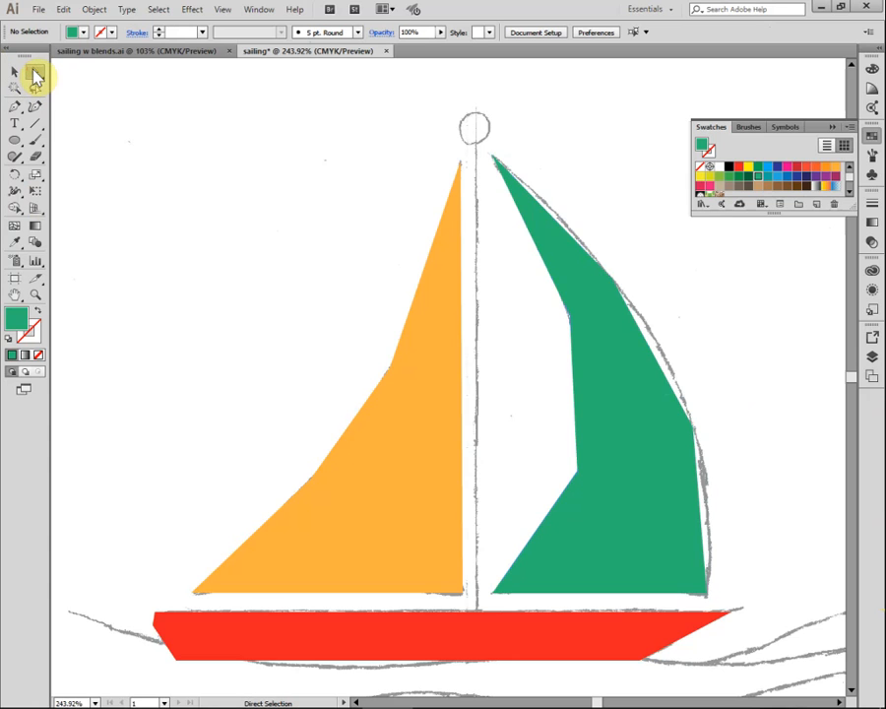
click(433, 436)
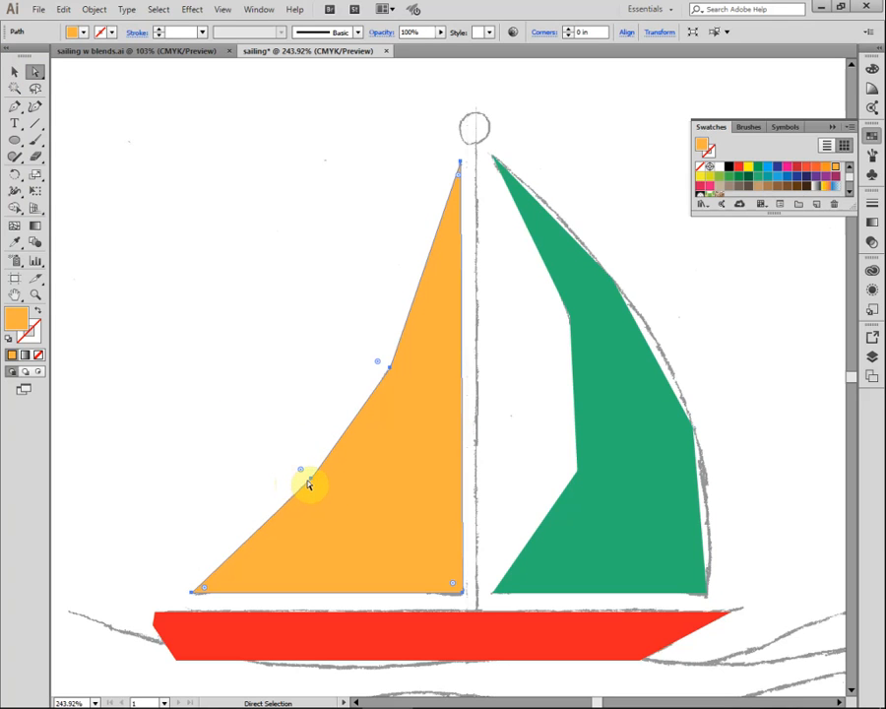
click(310, 479)
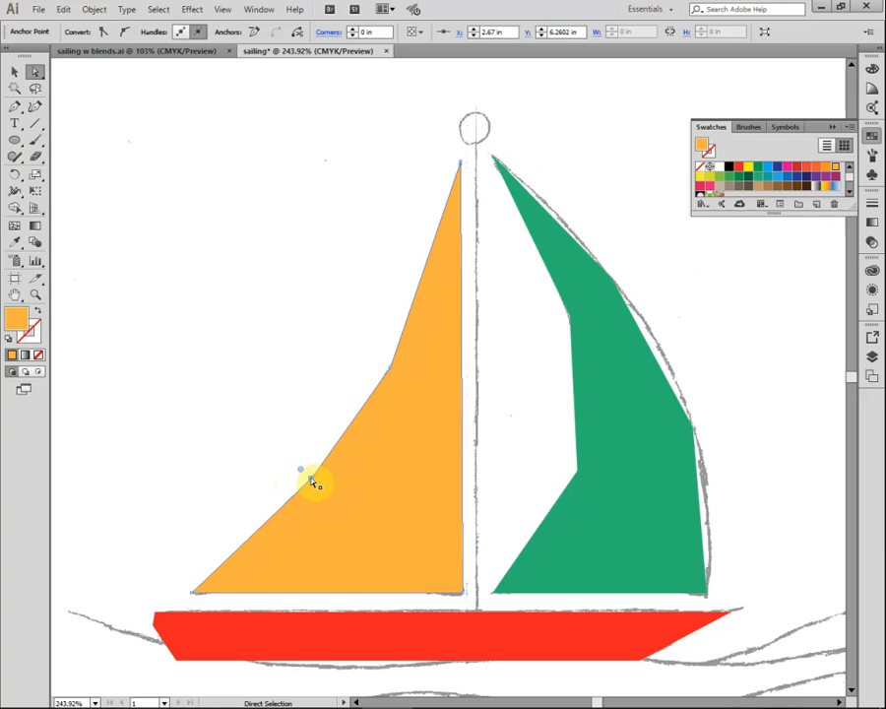
click(126, 34)
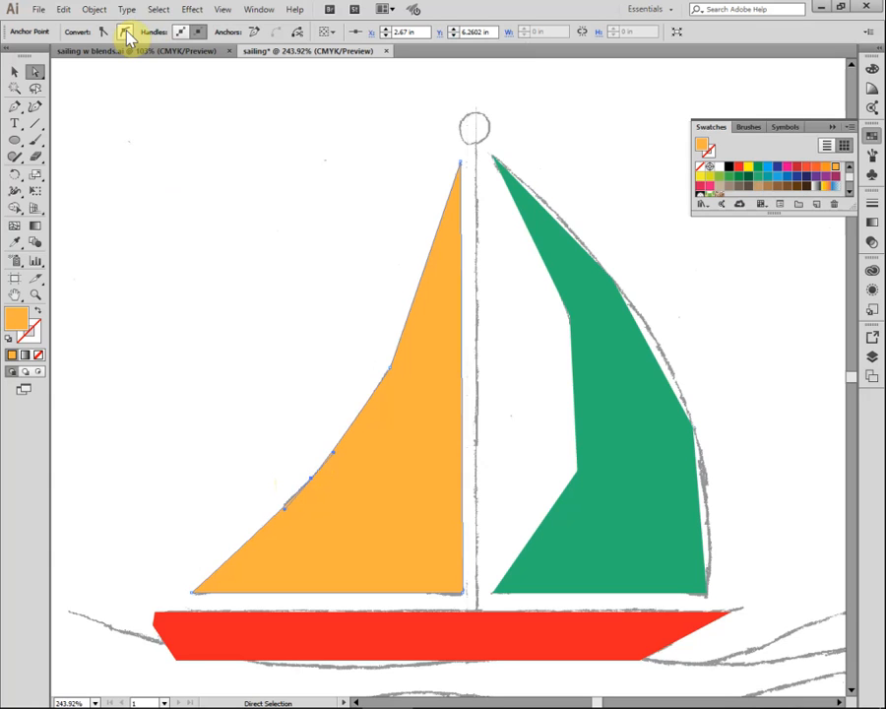
click(391, 370)
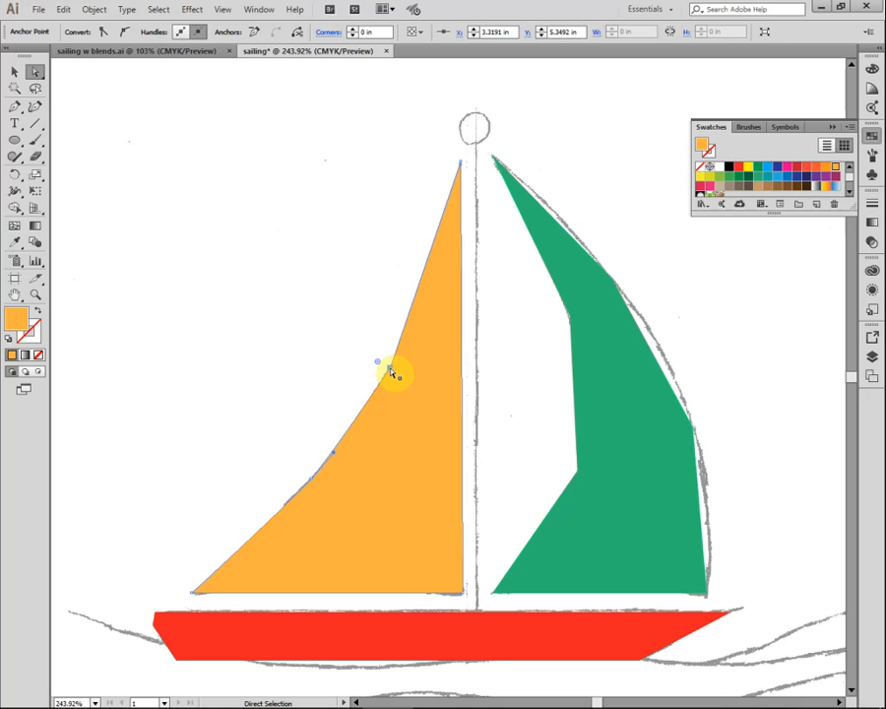
click(124, 33)
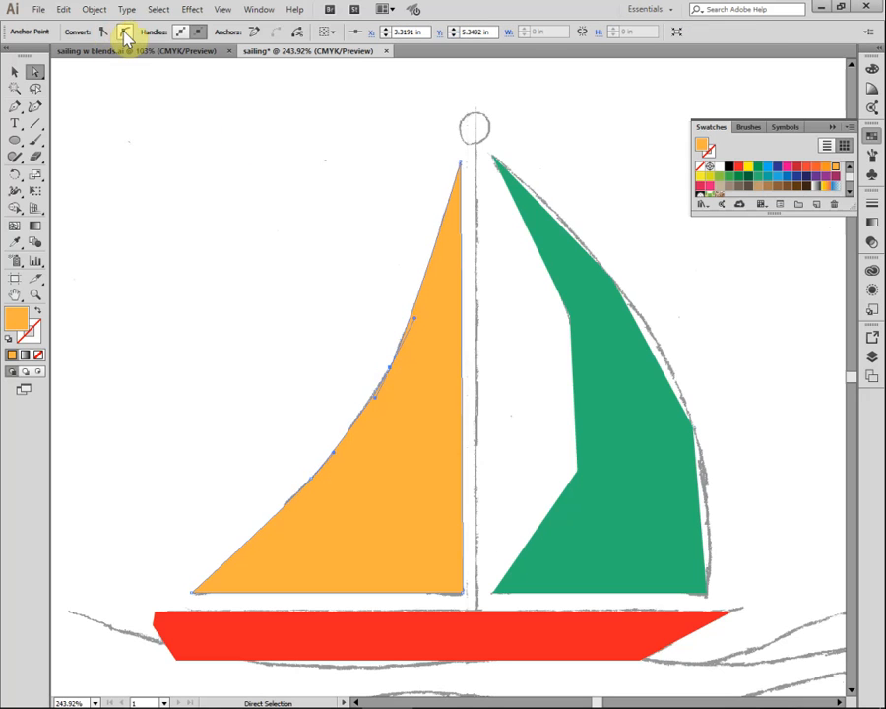
- Convert the two middle anchor points on the green sail's inner edge to smooth points
click(571, 320)
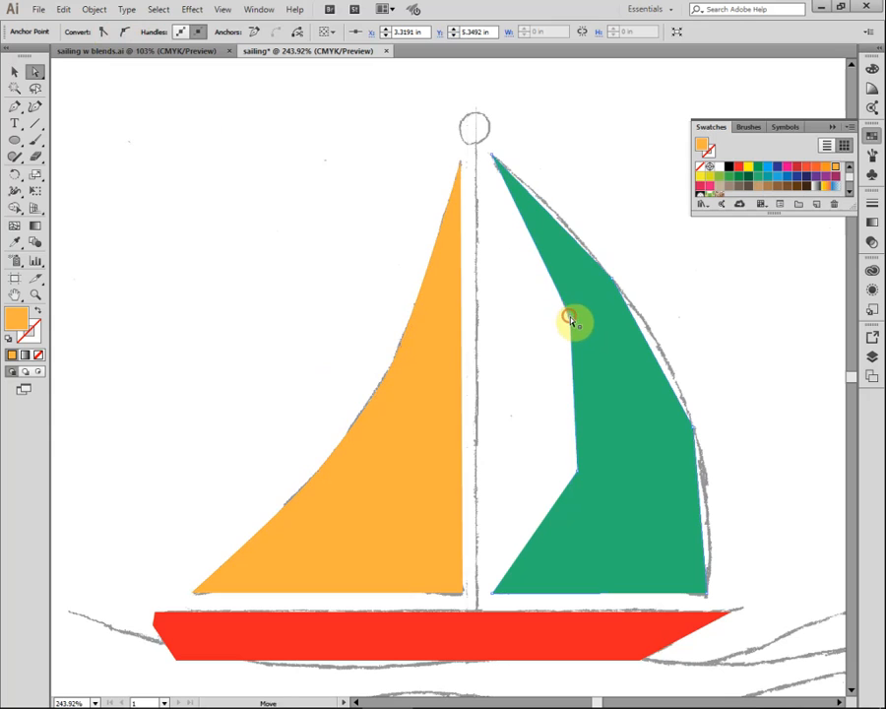
click(124, 32)
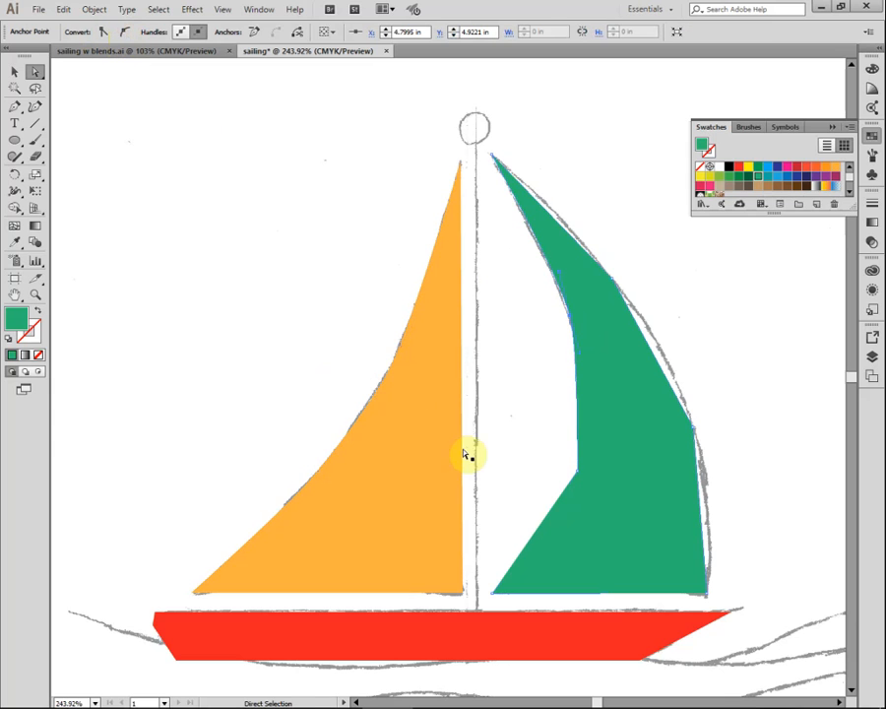
click(580, 475)
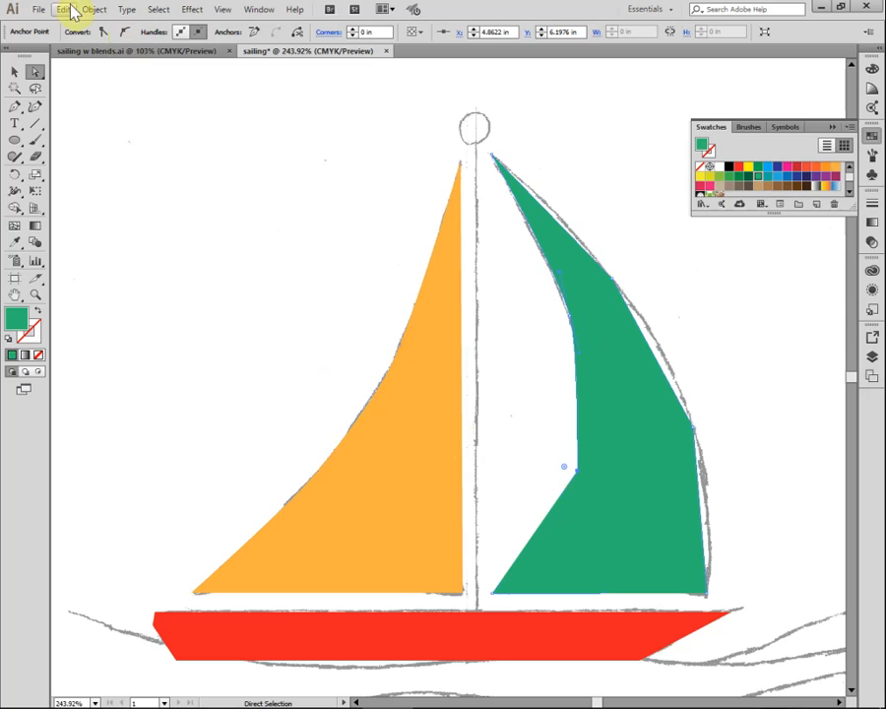
click(124, 32)
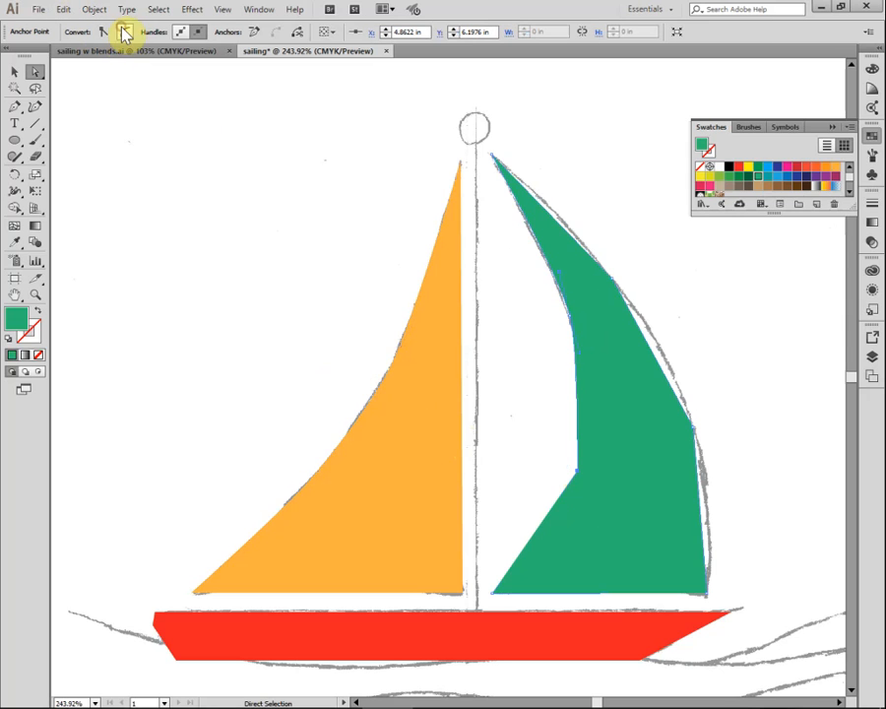
- Convert the two middle anchor points on the green sail's outer edge to smooth points
click(601, 285)
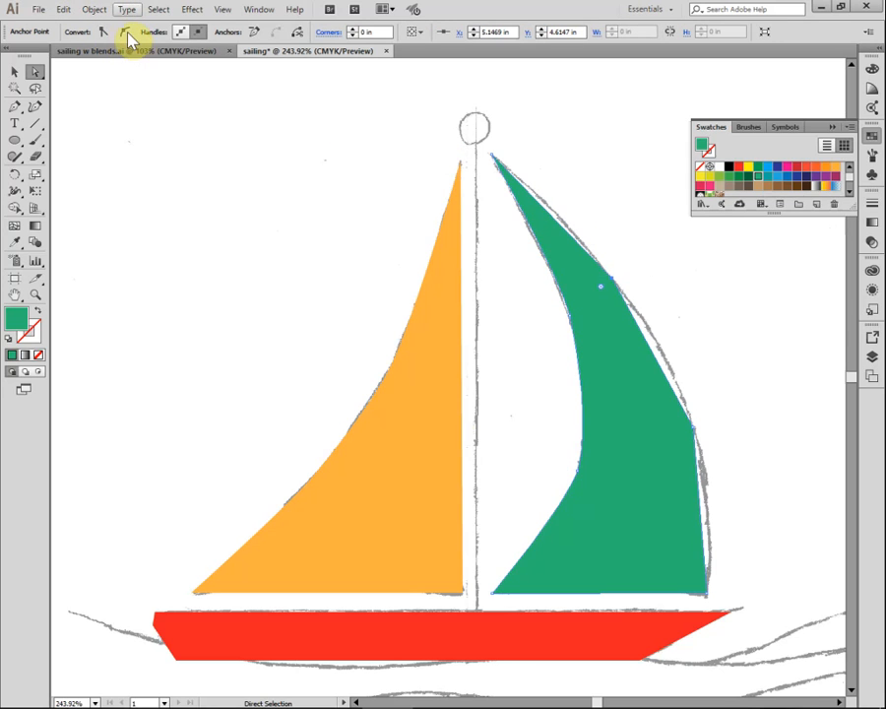
click(124, 33)
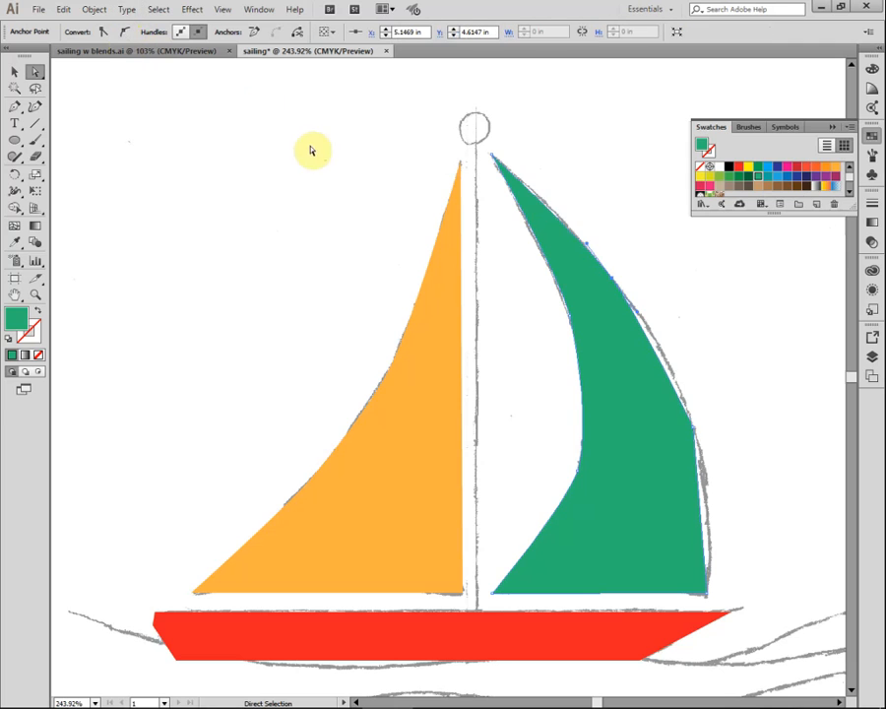
click(695, 433)
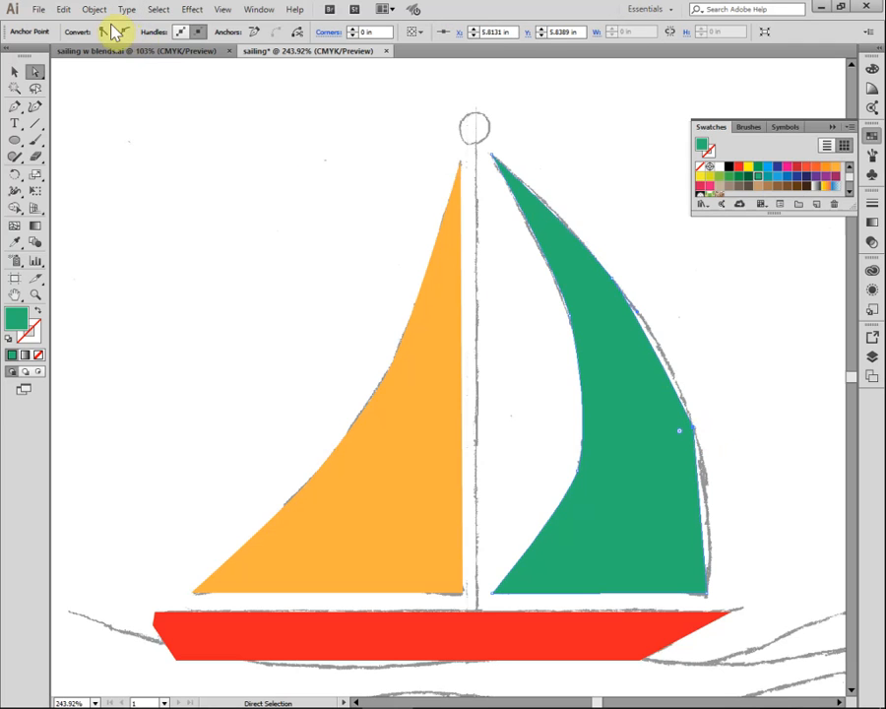
click(125, 34)
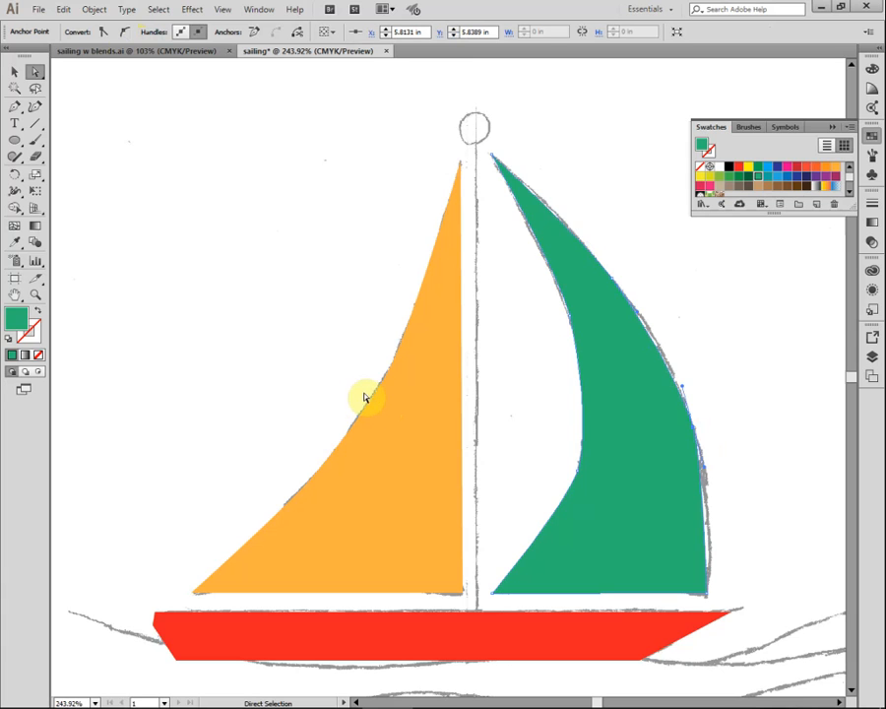
- Hide the Template Sail.tif layer and deselect the green sail
click(872, 358)
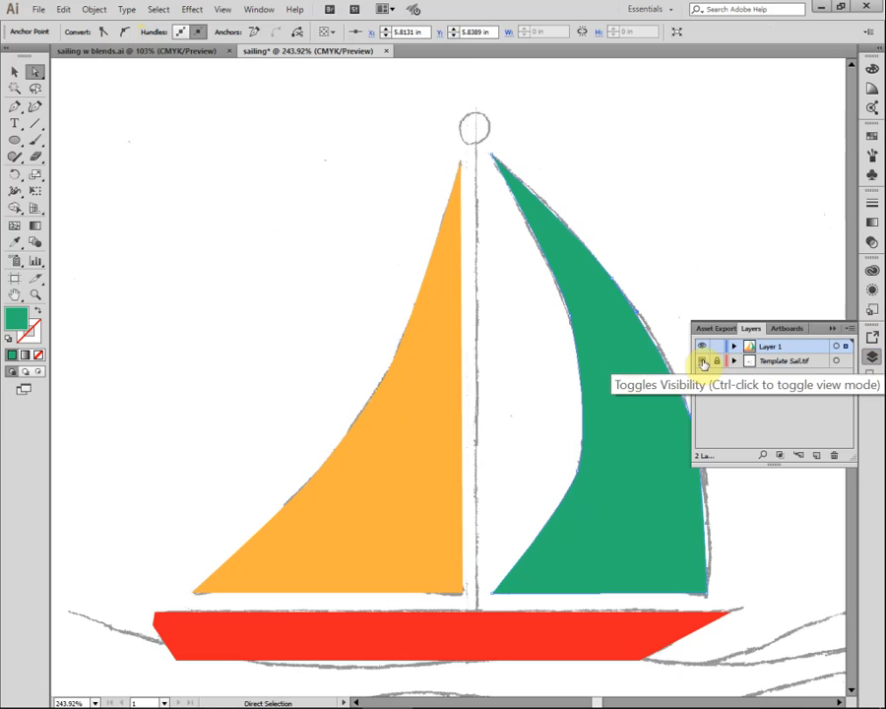
click(703, 362)
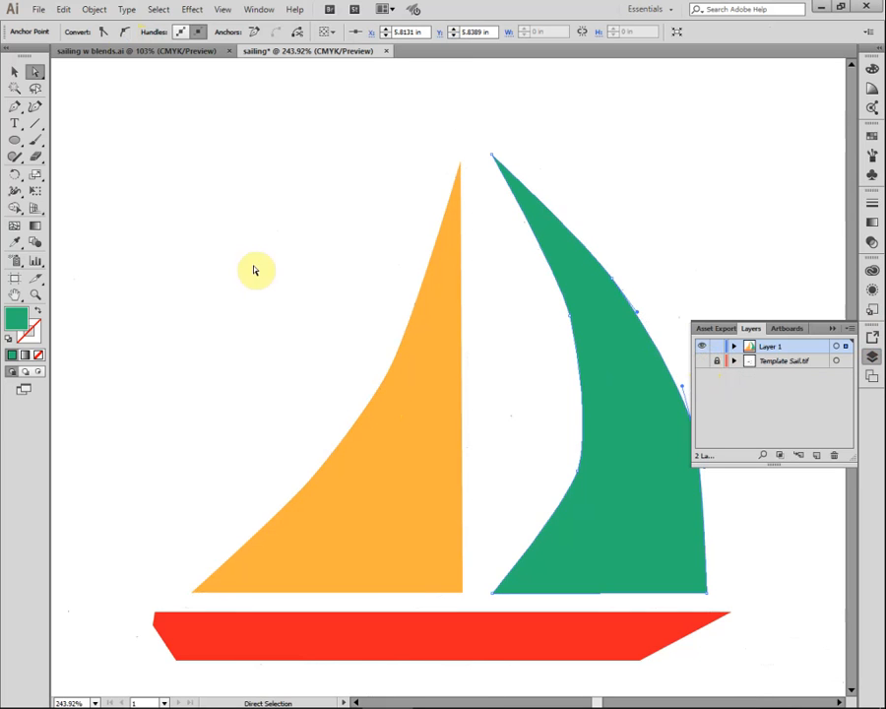
click(831, 328)
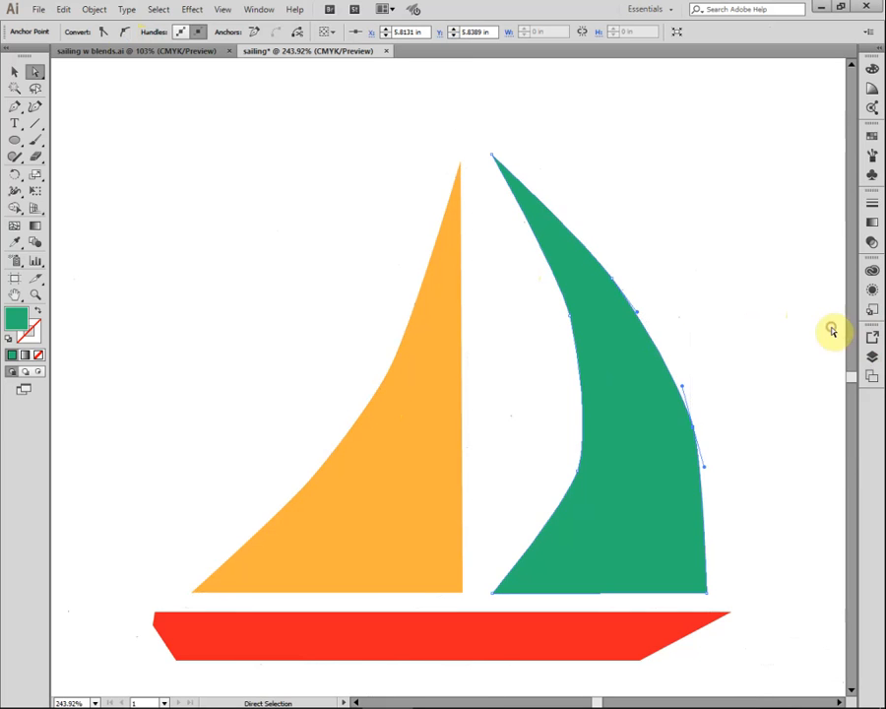
click(736, 344)
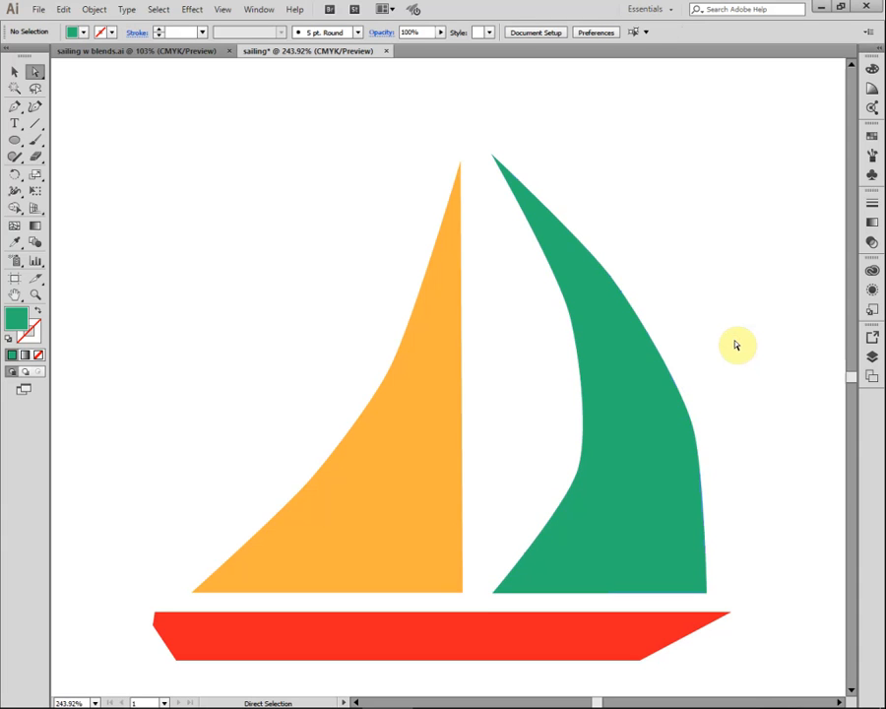
- Lengthen both direction handles of the upper middle anchor on the orange sail's outer edge to smooth its curve, and deselect the sail
click(374, 405)
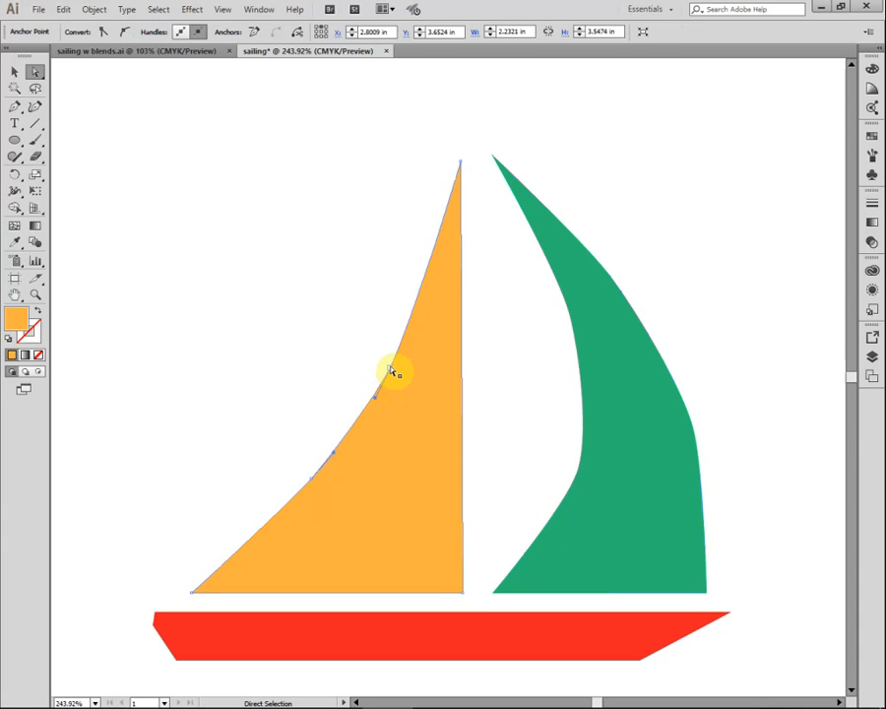
click(390, 370)
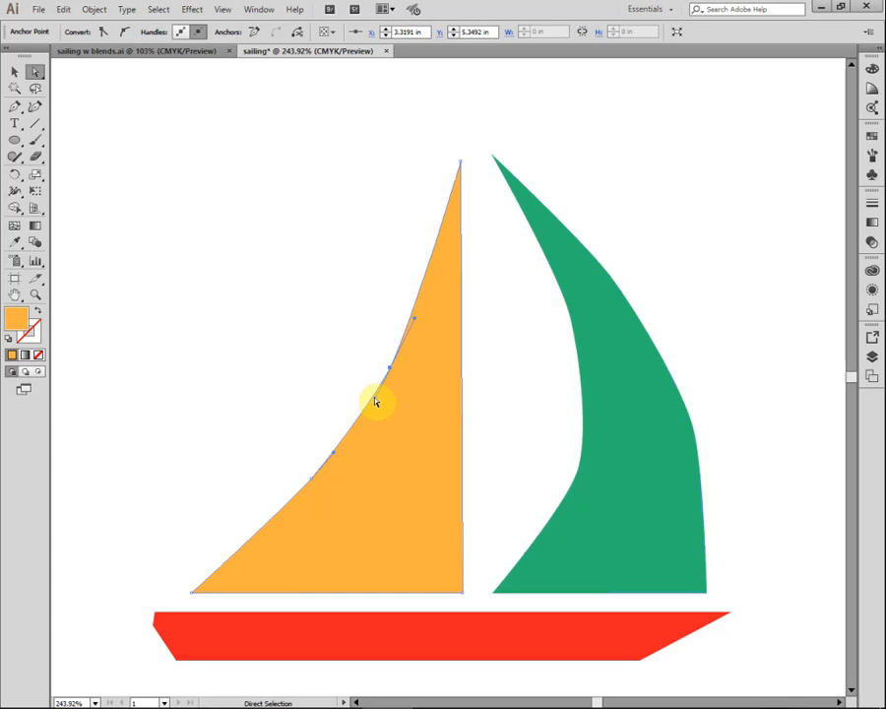
click(344, 366)
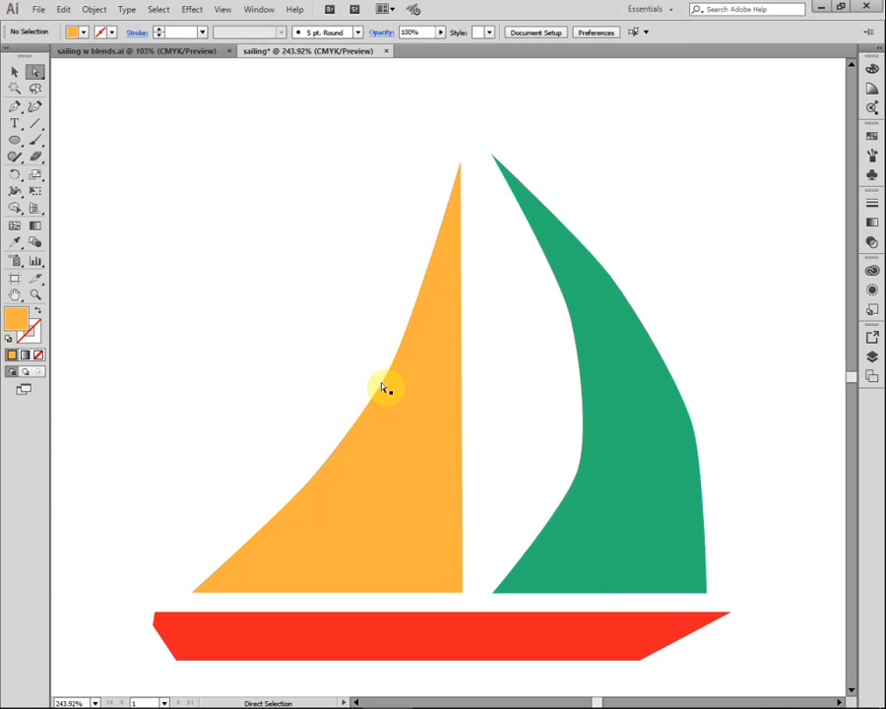
click(386, 384)
click(390, 367)
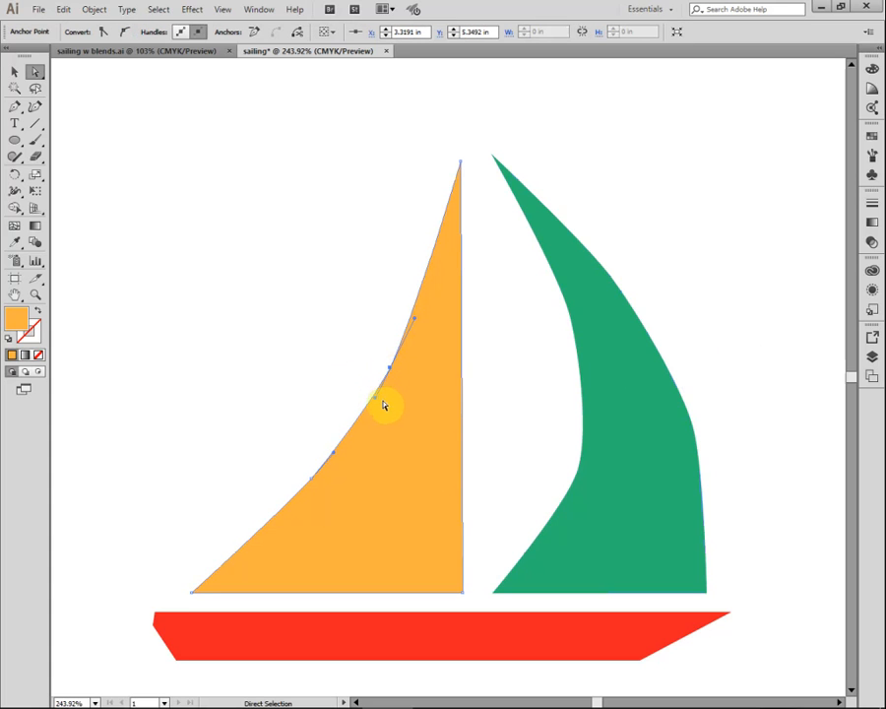
drag(374, 401, 358, 431)
click(312, 481)
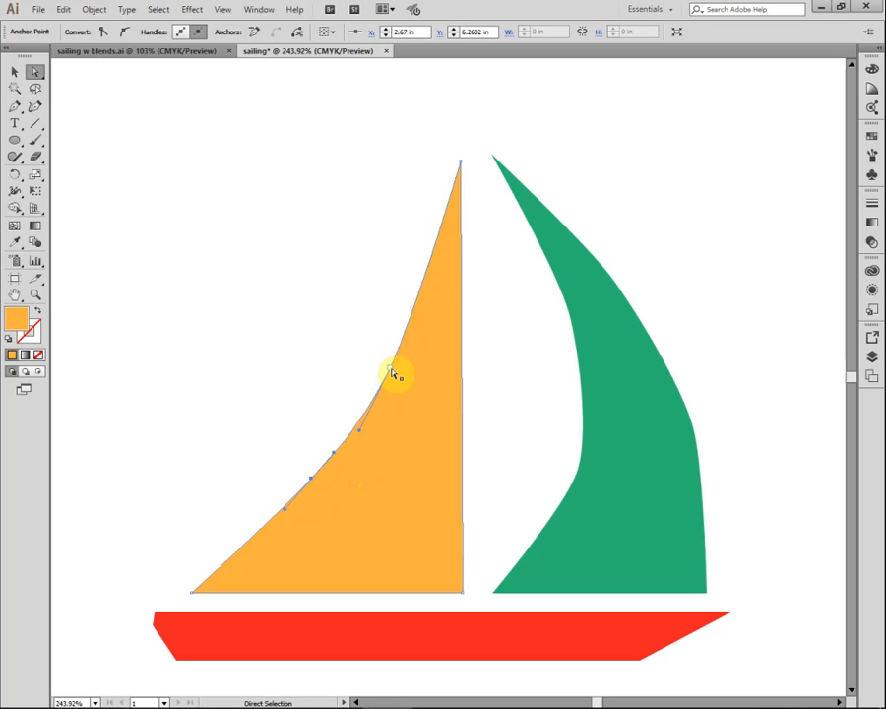
drag(416, 322, 429, 297)
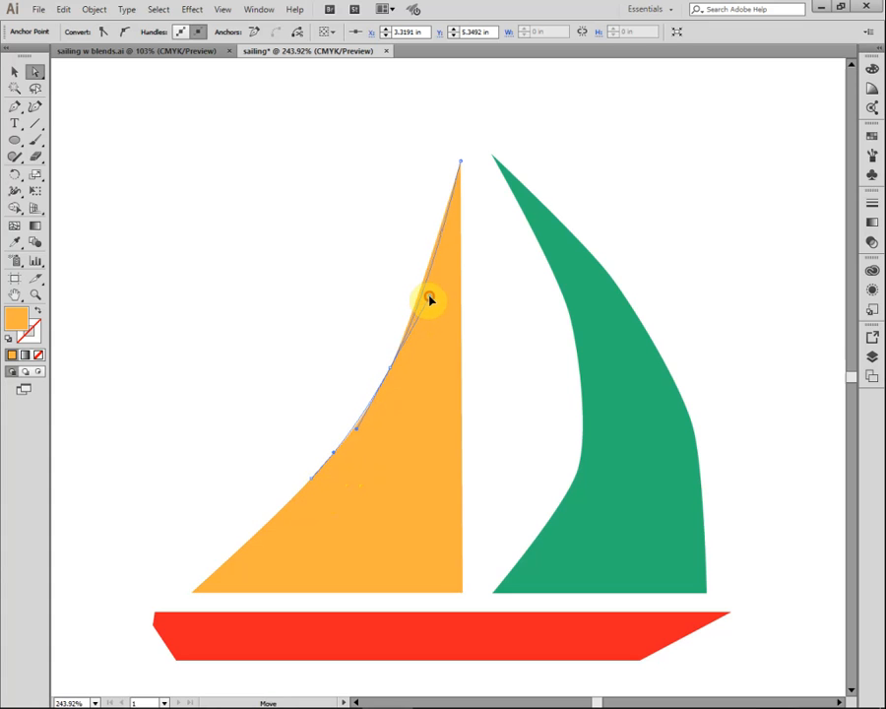
click(494, 302)
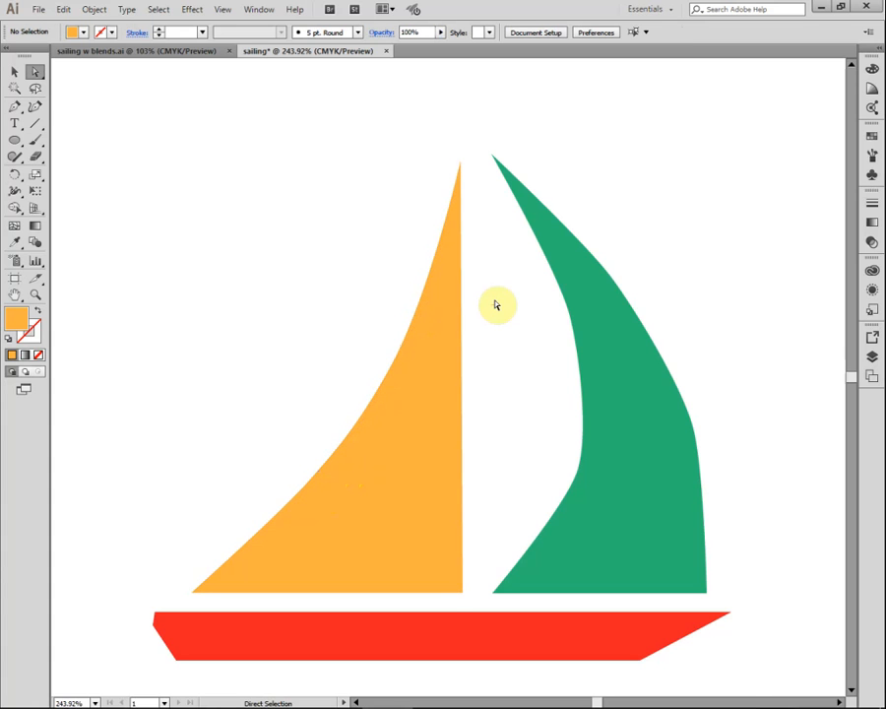
- Lengthen the lower direction handle of the upper middle anchor on the green sail's outer edge to round the curve
click(615, 286)
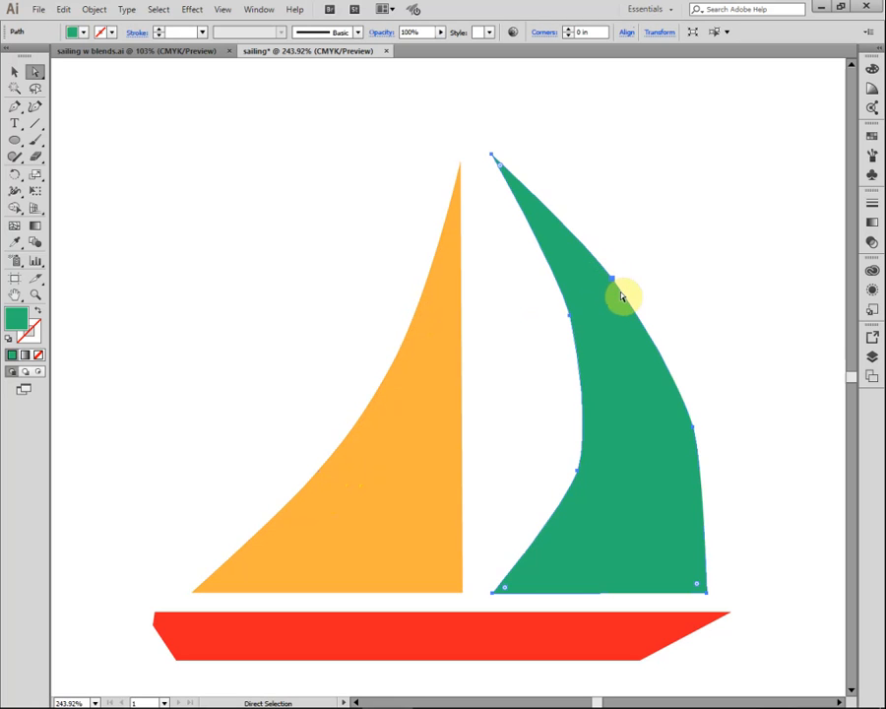
click(617, 284)
mouse_move(637, 312)
mouse_down()
mouse_move(649, 332)
mouse_move(640, 317)
mouse_up()
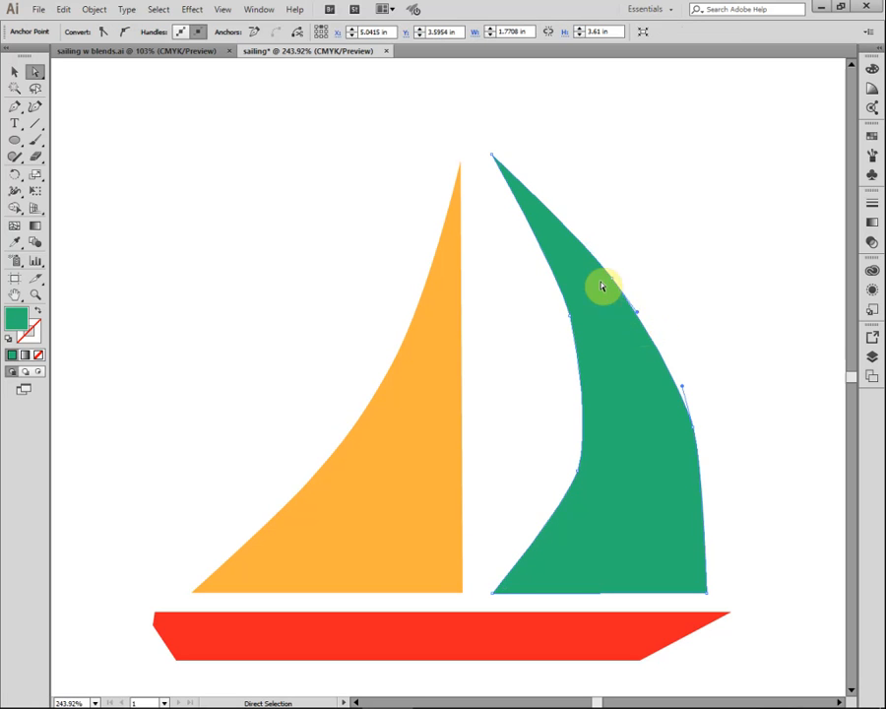
click(636, 312)
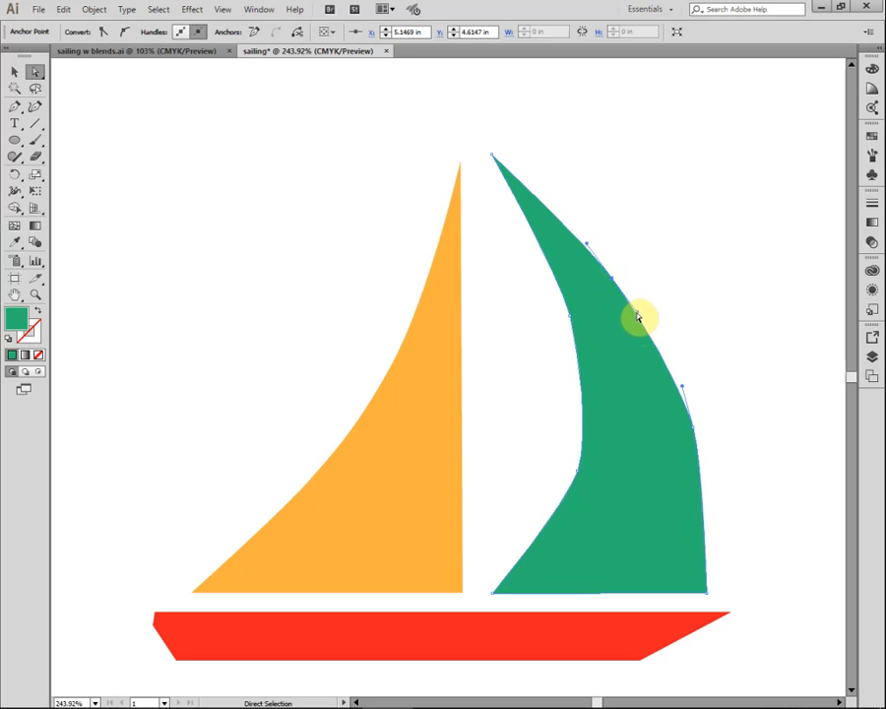
mouse_move(637, 313)
mouse_down()
mouse_move(646, 331)
mouse_move(651, 316)
mouse_move(650, 327)
mouse_up()
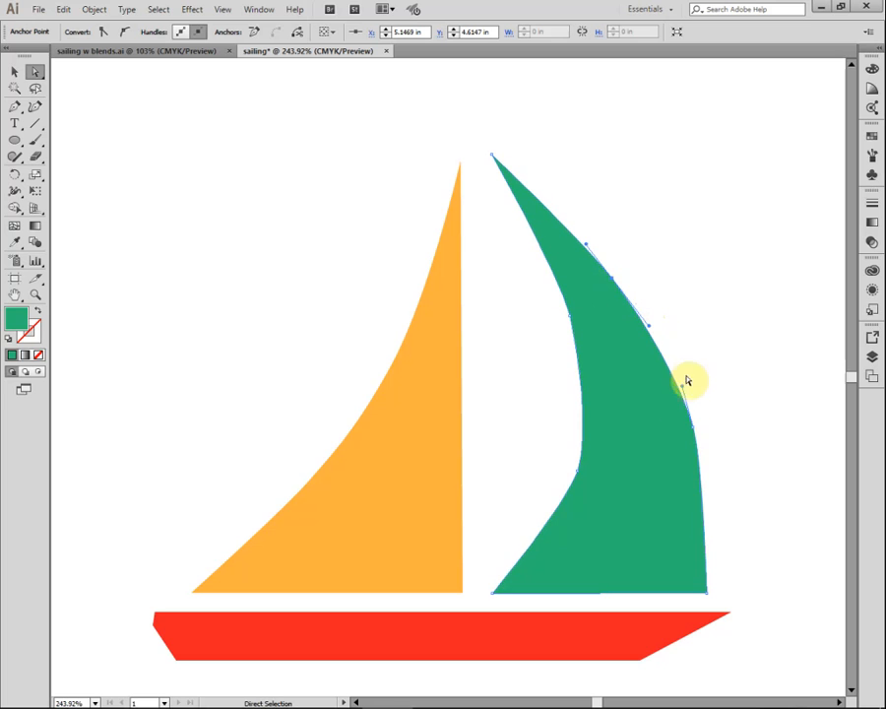
- Lengthen both direction handles of the lower middle anchor on the green sail's outer edge to give it a fuller curve
click(694, 430)
drag(705, 471, 708, 522)
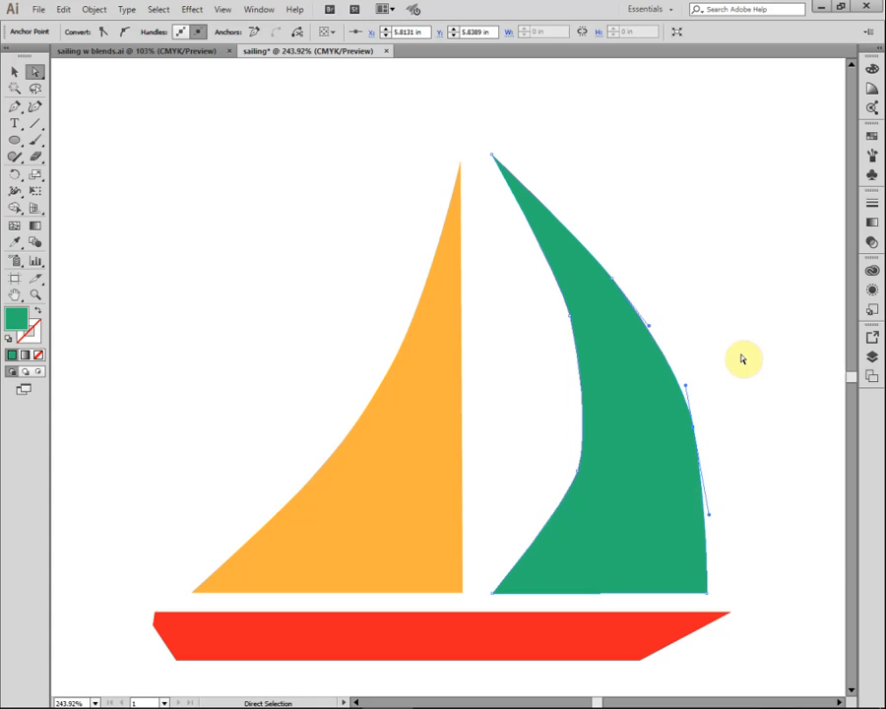
click(741, 358)
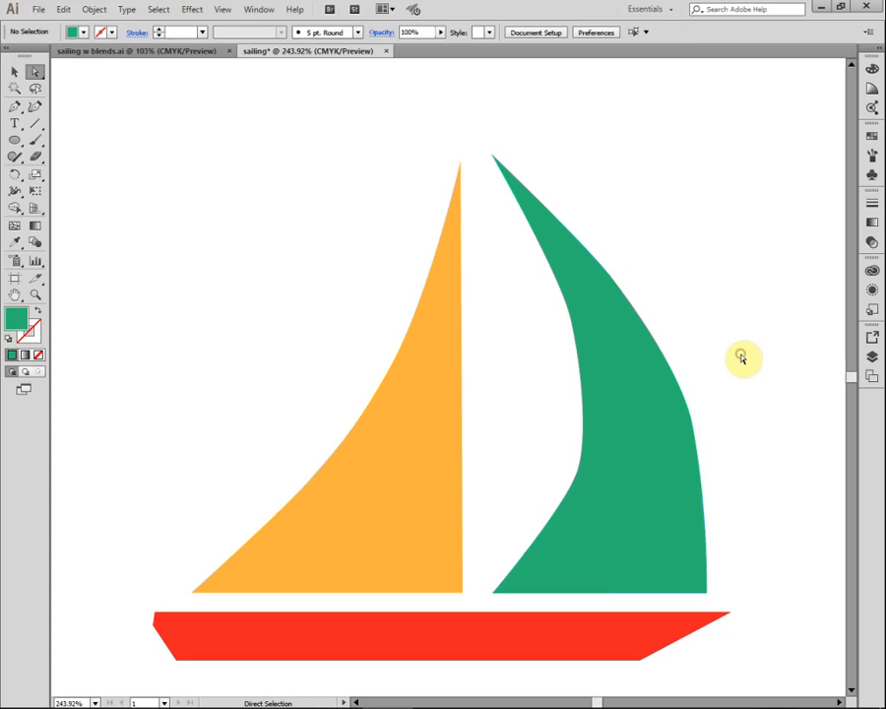
click(694, 429)
click(694, 429)
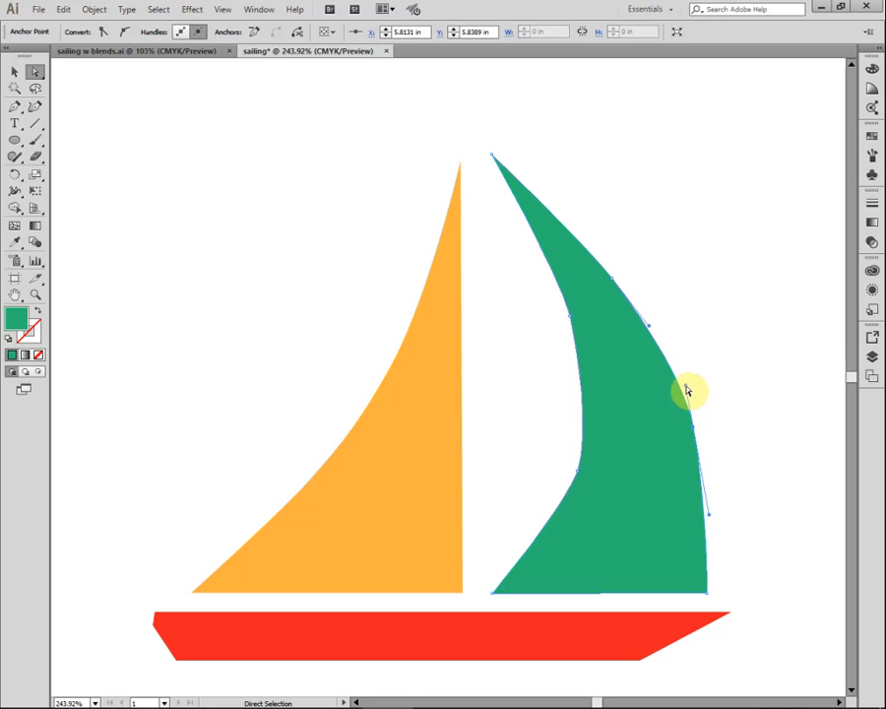
drag(684, 386, 676, 356)
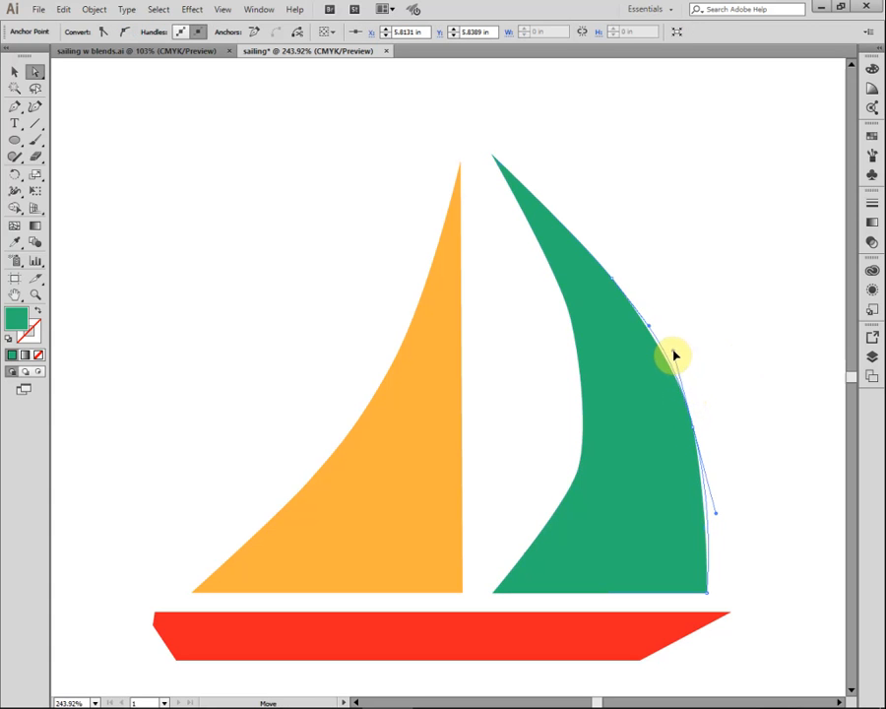
- Lengthen both direction handles of the green sail's lower inner-edge anchor, adjust the upper inner-edge curve to match, and deselect the sail
click(783, 388)
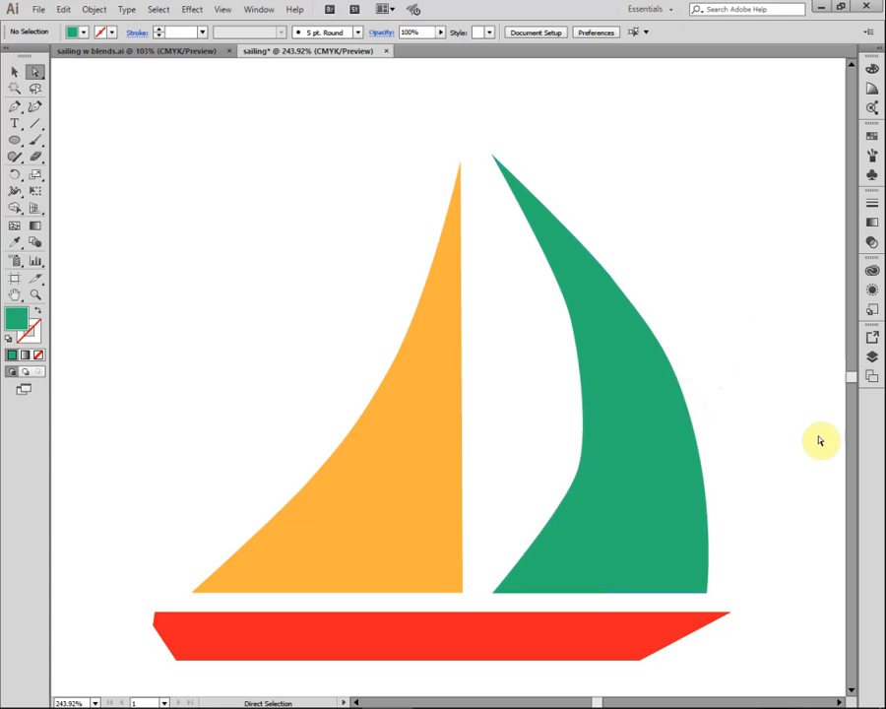
click(579, 477)
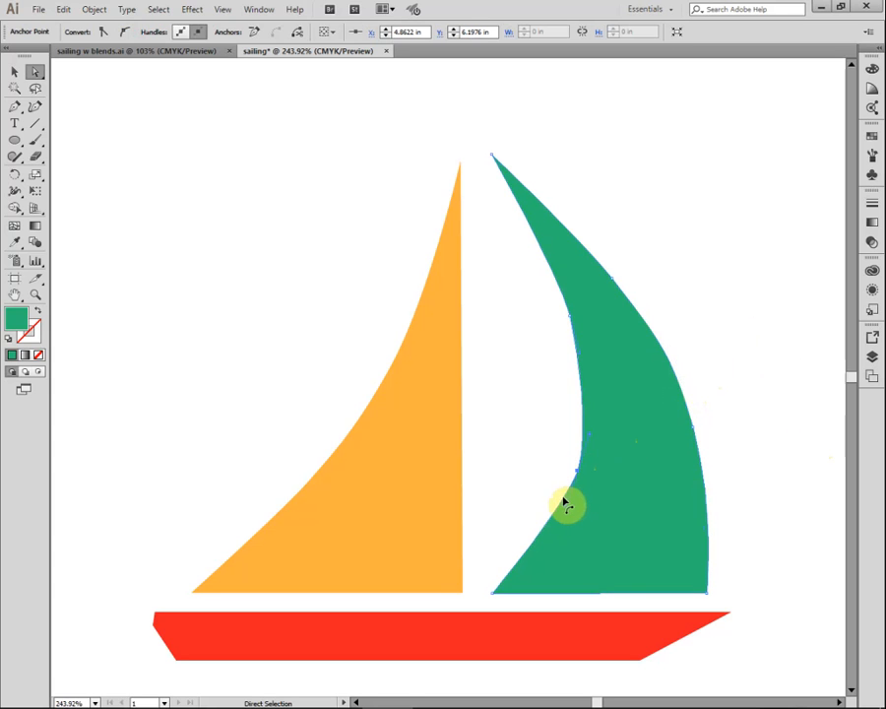
drag(568, 510, 548, 539)
drag(598, 436, 599, 404)
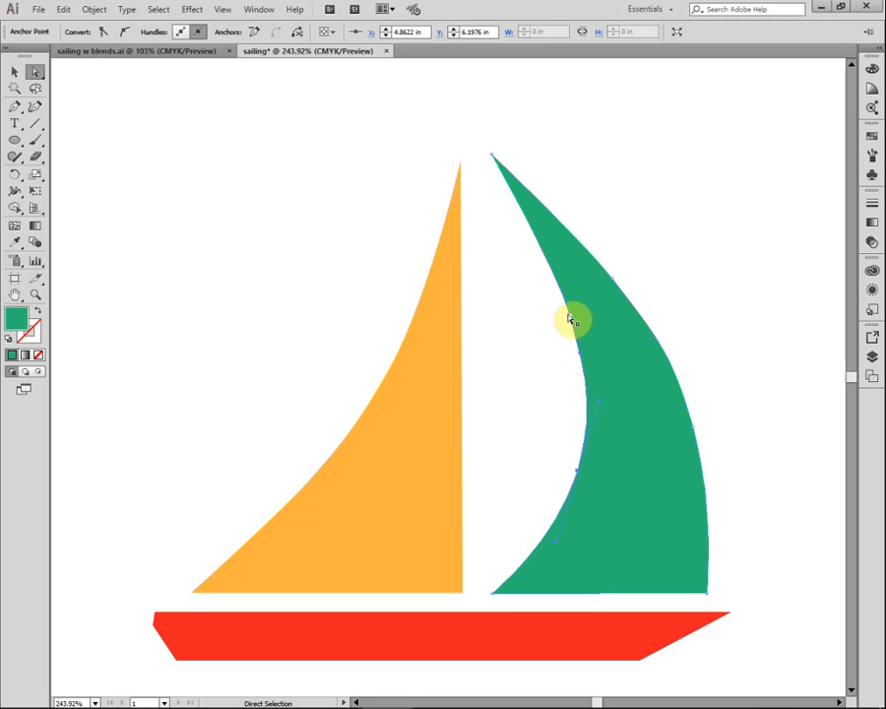
drag(569, 318, 554, 278)
click(694, 258)
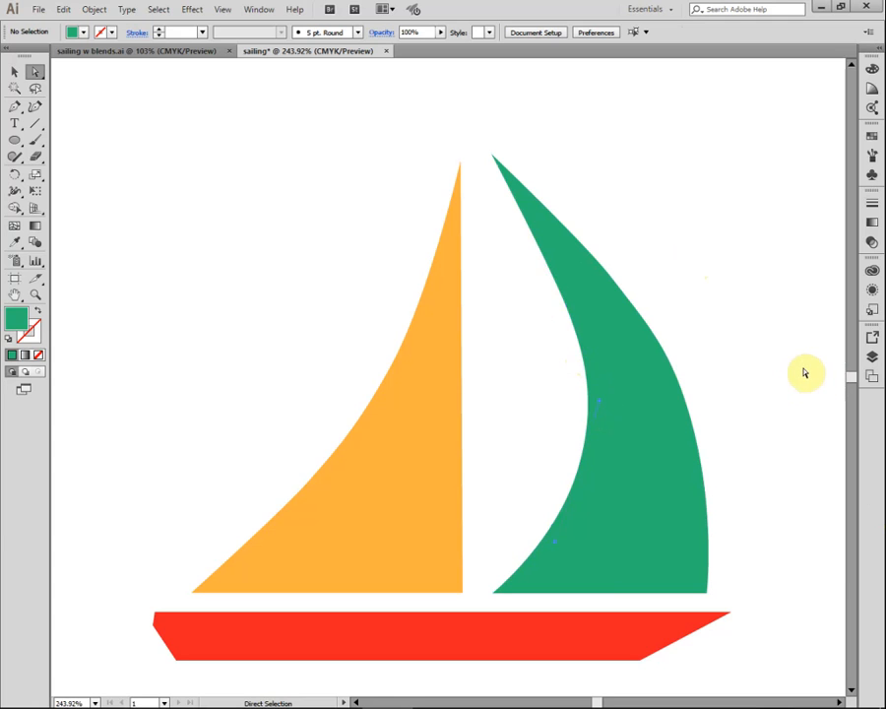
- Show the Template Sail.tif layer again beneath the colored shapes
click(869, 356)
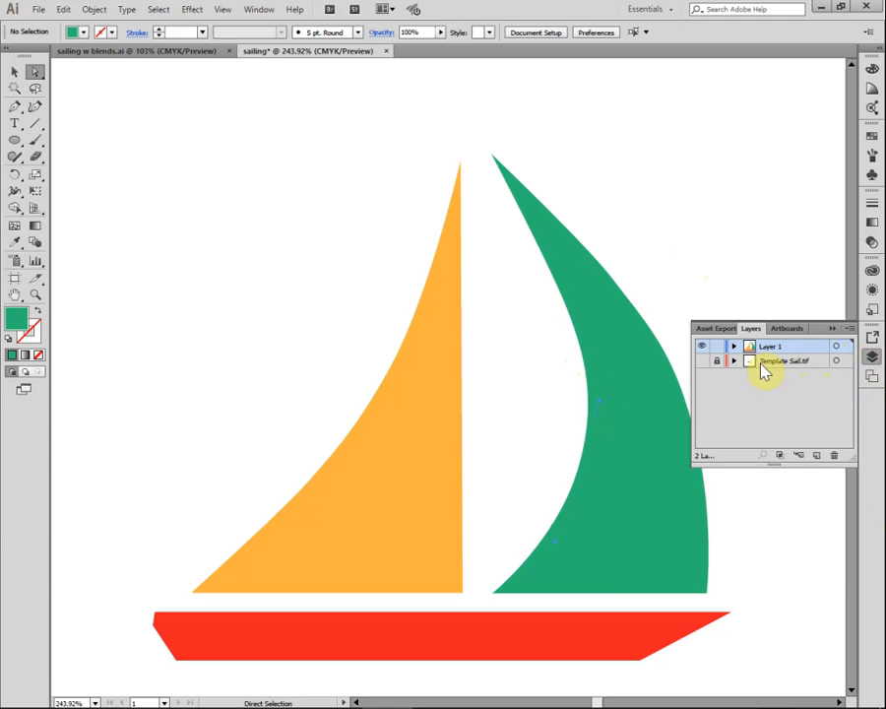
click(702, 361)
click(703, 361)
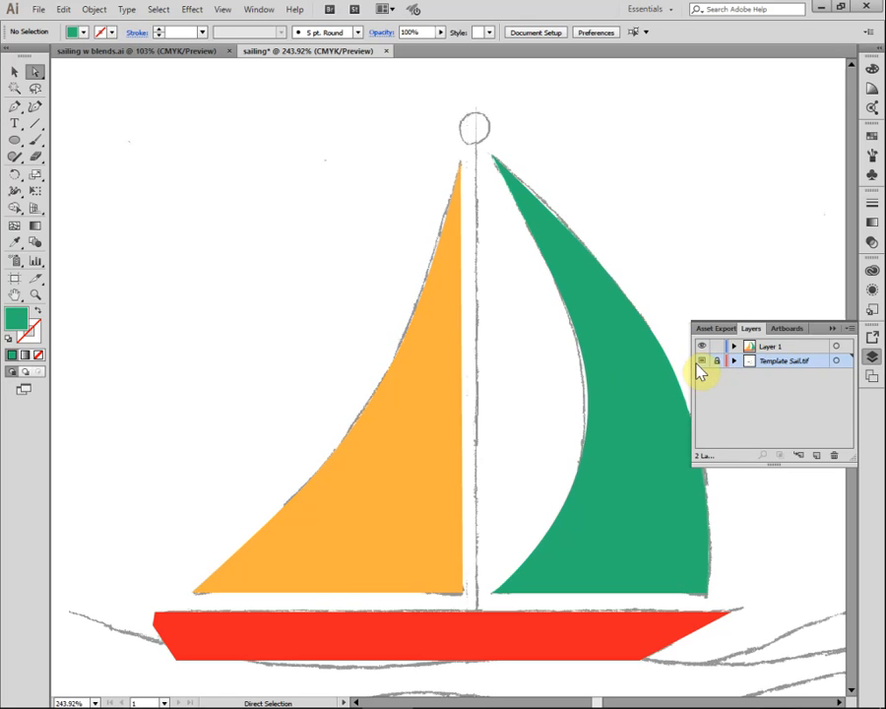
- Draw a straight vertical mast path on Layer 1 from the sketched circle's bottom to the hull, using the Pen tool with a brown fill
click(15, 108)
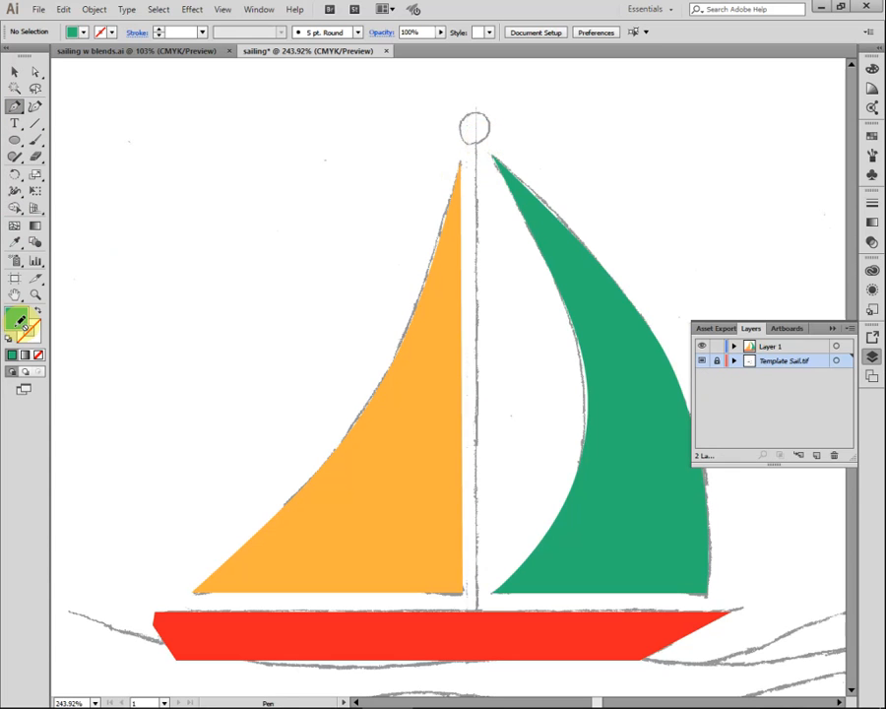
click(871, 137)
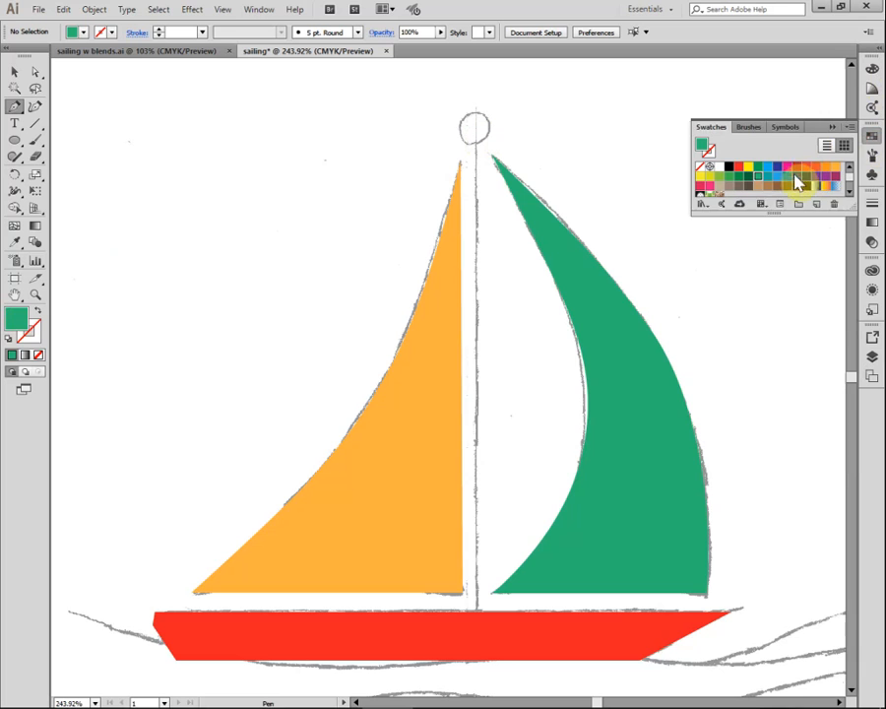
click(767, 186)
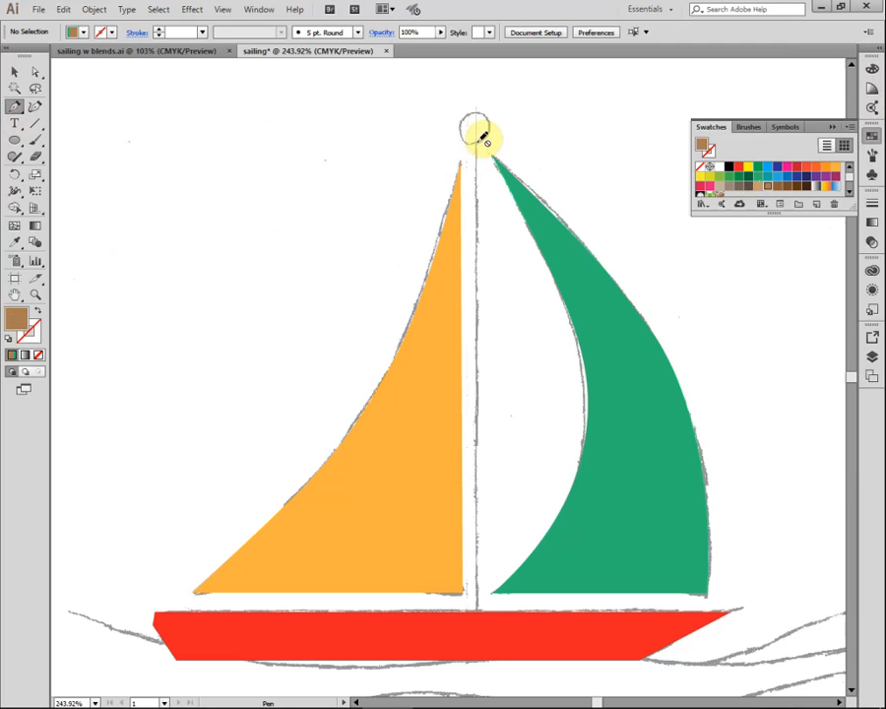
click(871, 356)
click(787, 348)
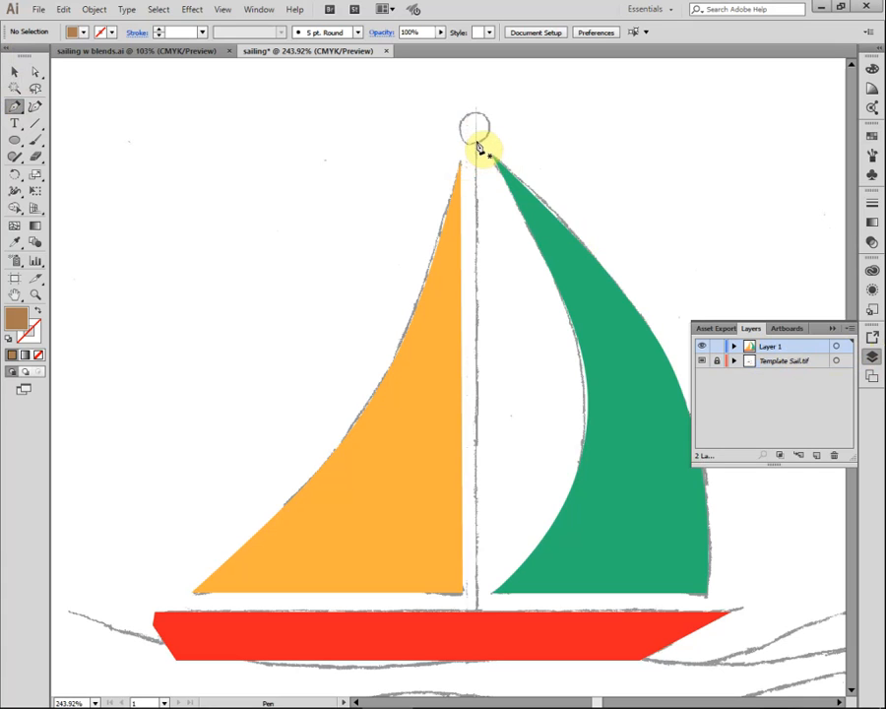
click(474, 142)
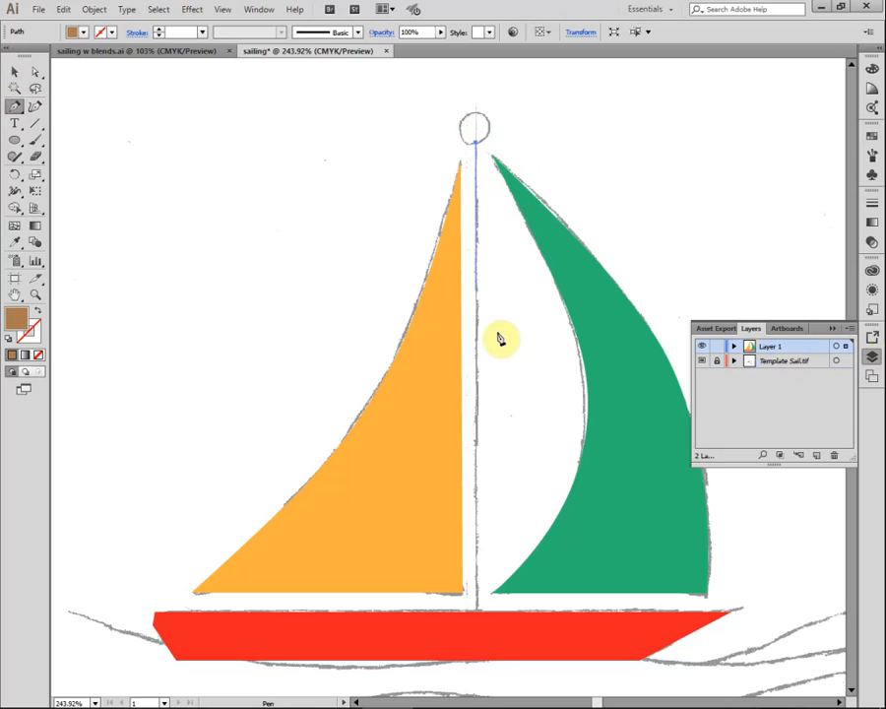
shift+click(477, 617)
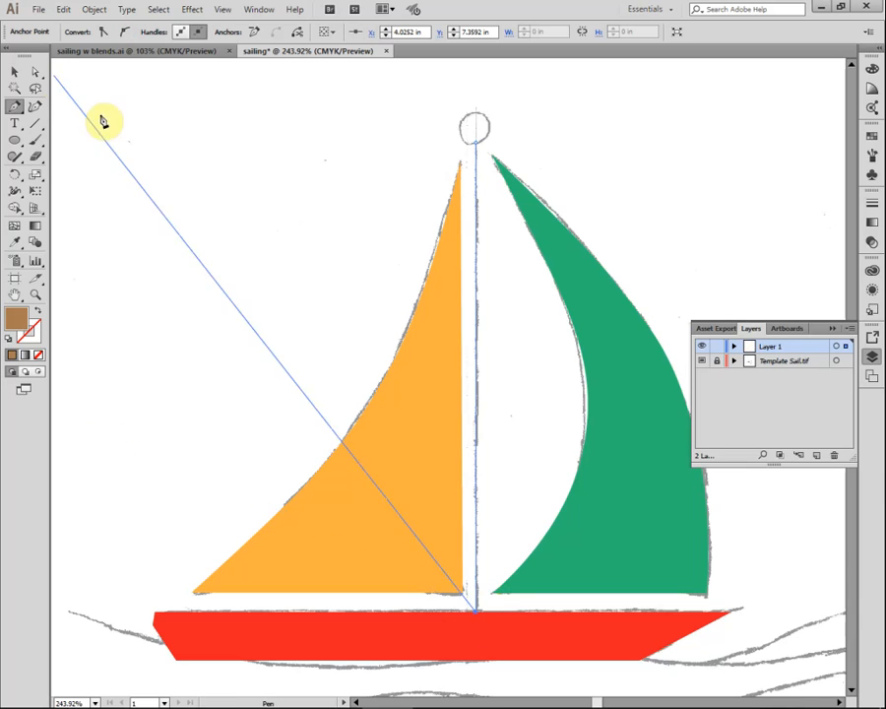
click(15, 73)
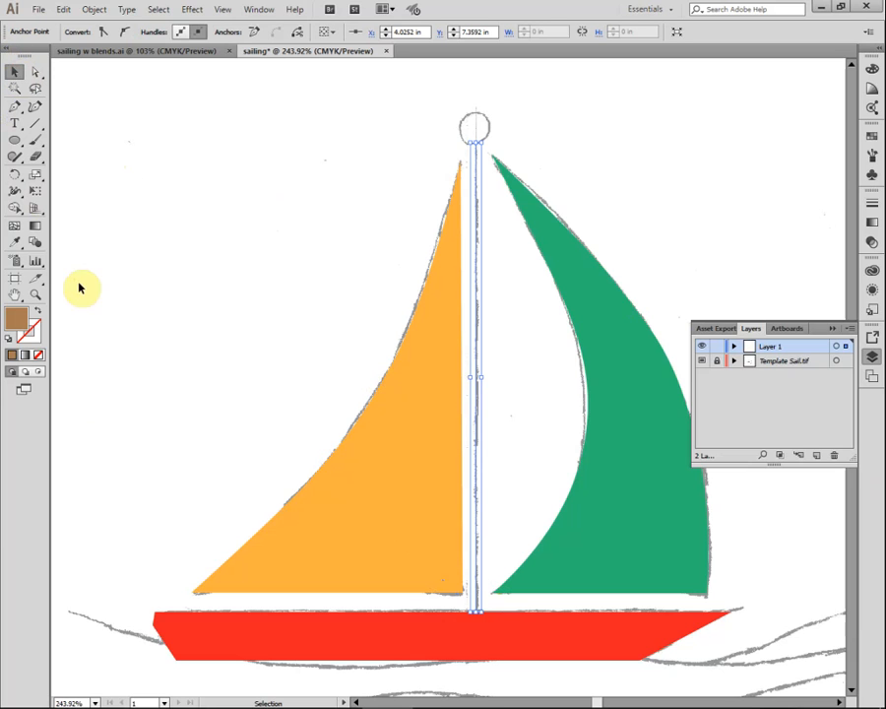
- Set the mast path's fill to none and its stroke to the brown swatch, and deselect it
click(32, 334)
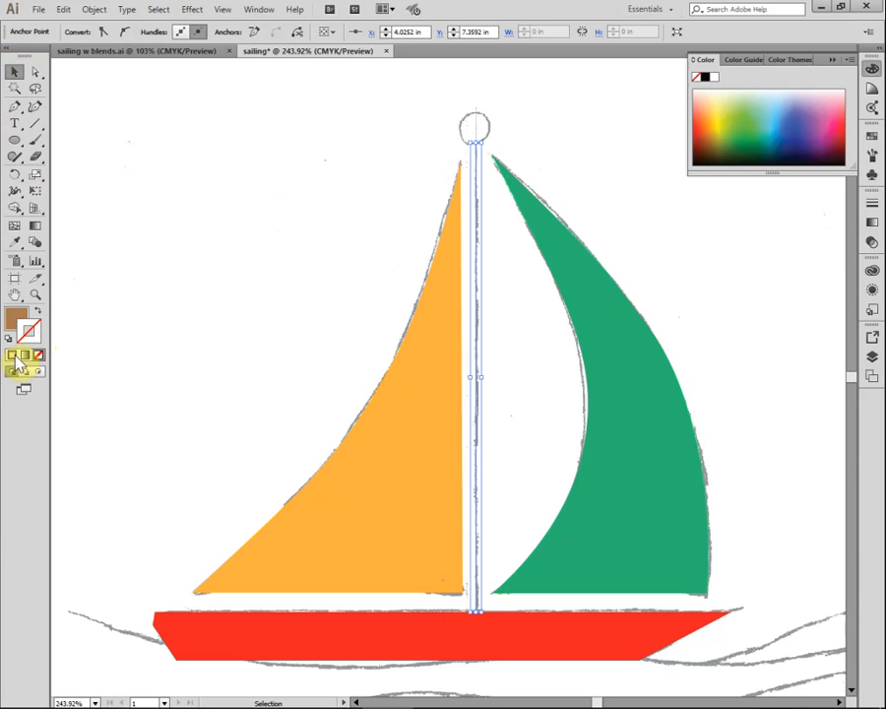
click(17, 325)
click(39, 352)
click(36, 335)
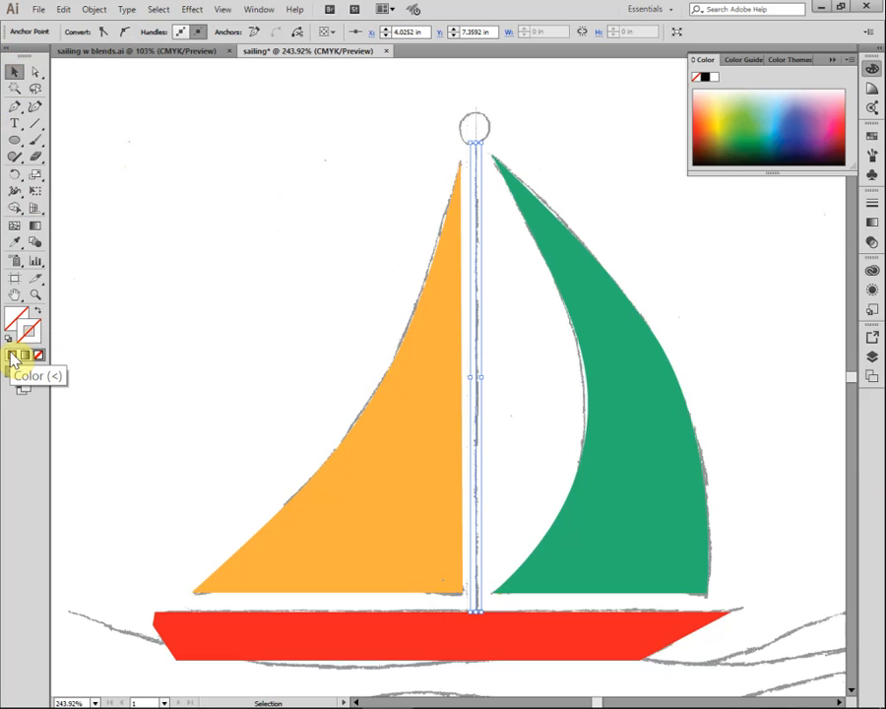
click(869, 139)
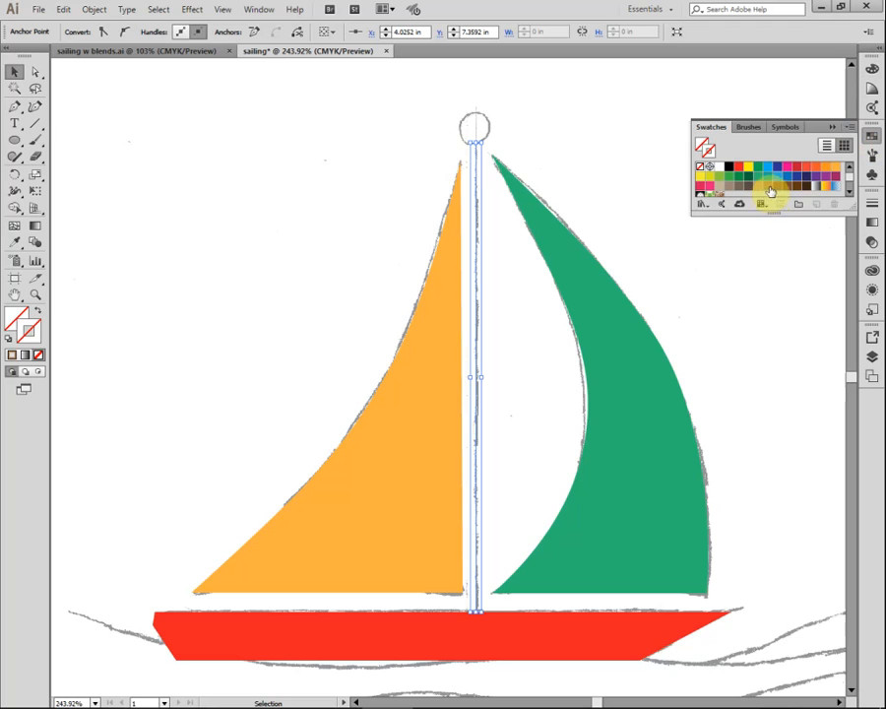
click(764, 187)
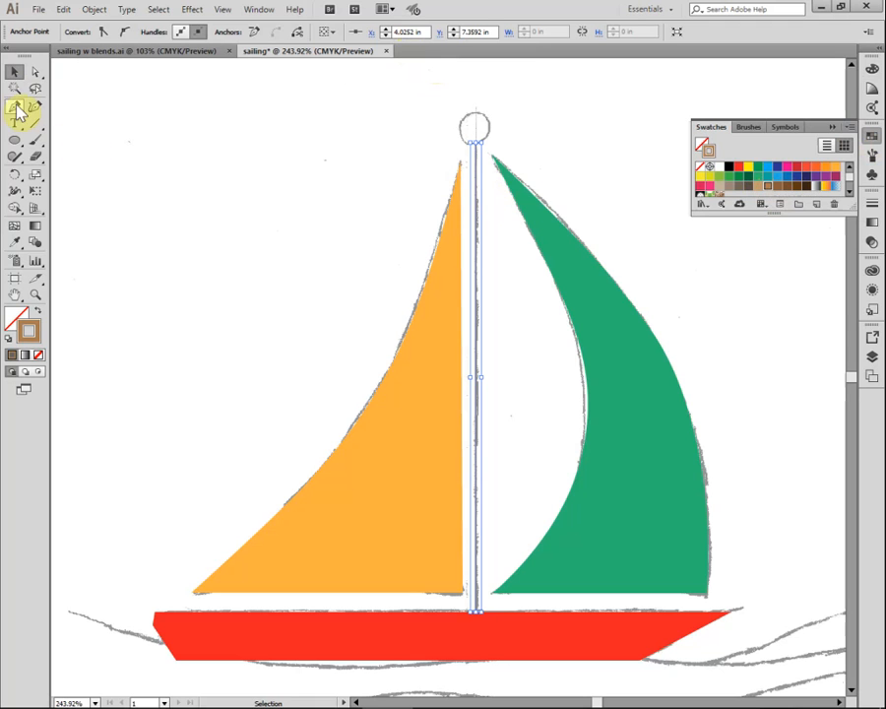
click(389, 169)
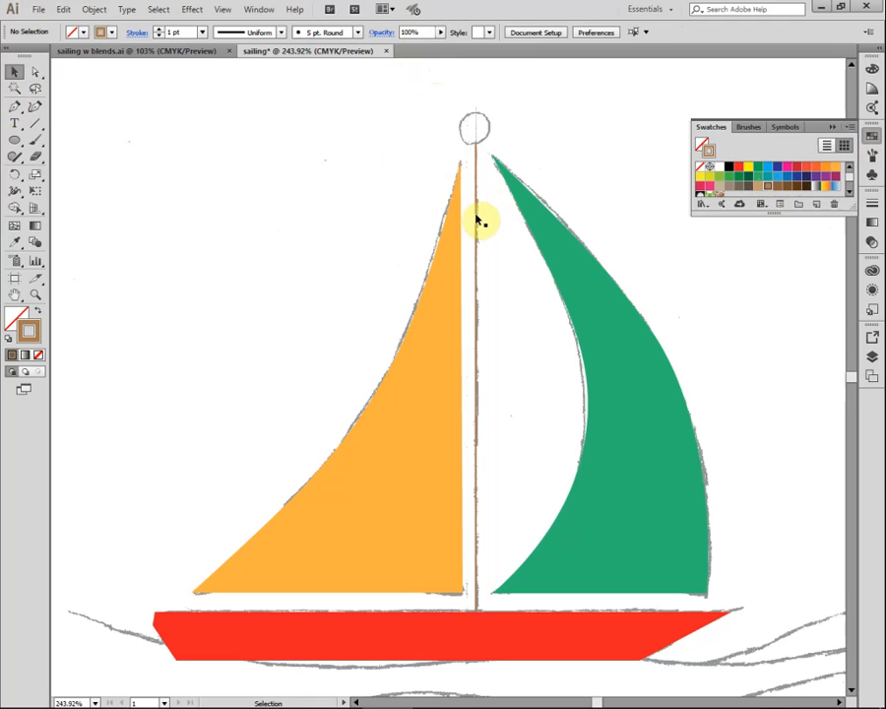
- Increase the mast's stroke weight to 6 pt and deselect it
click(476, 219)
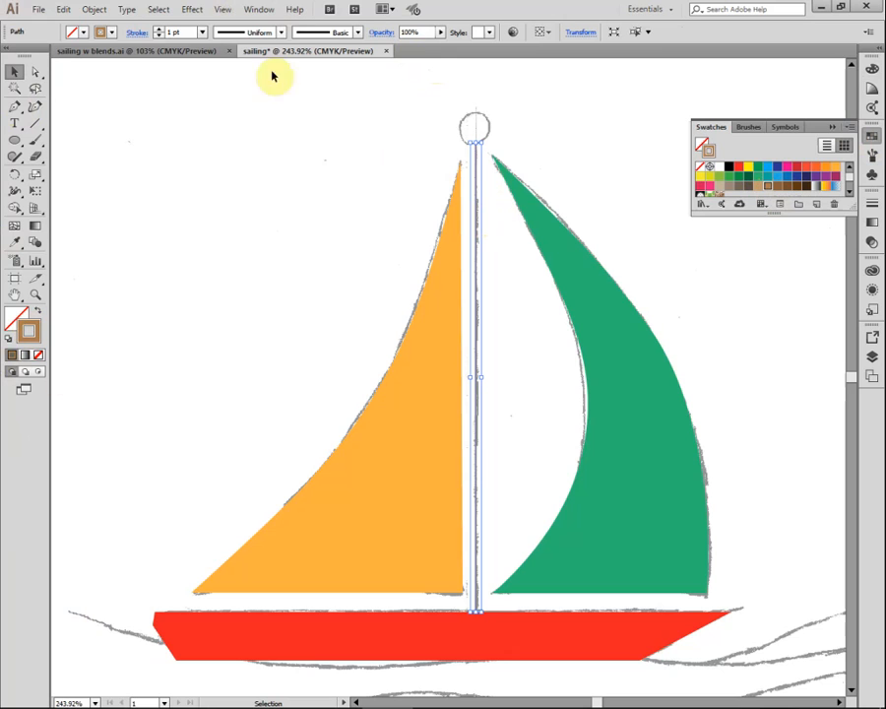
click(158, 28)
click(158, 29)
click(158, 28)
click(158, 29)
click(158, 29)
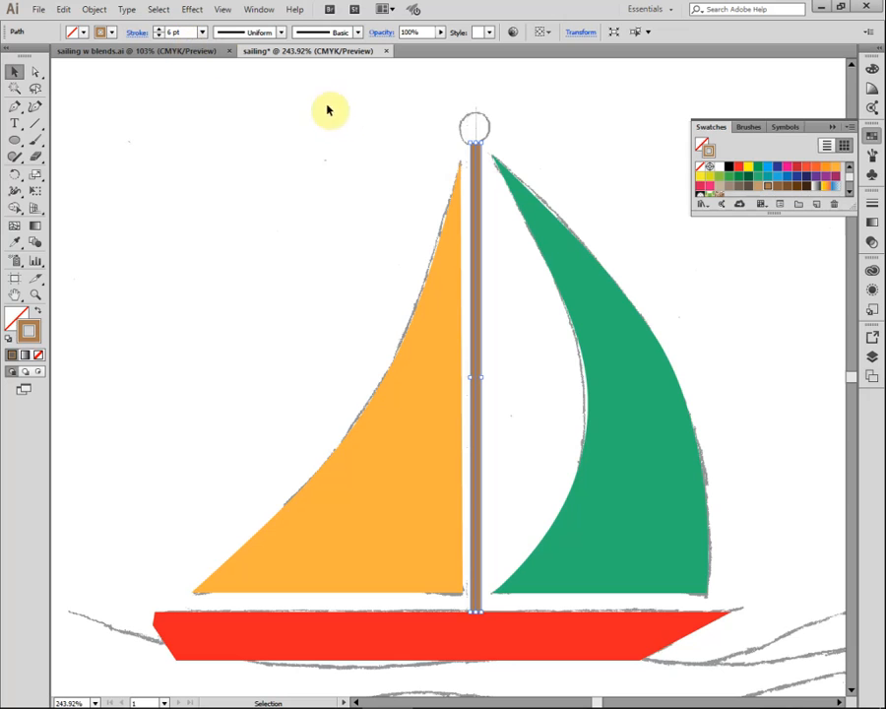
click(272, 122)
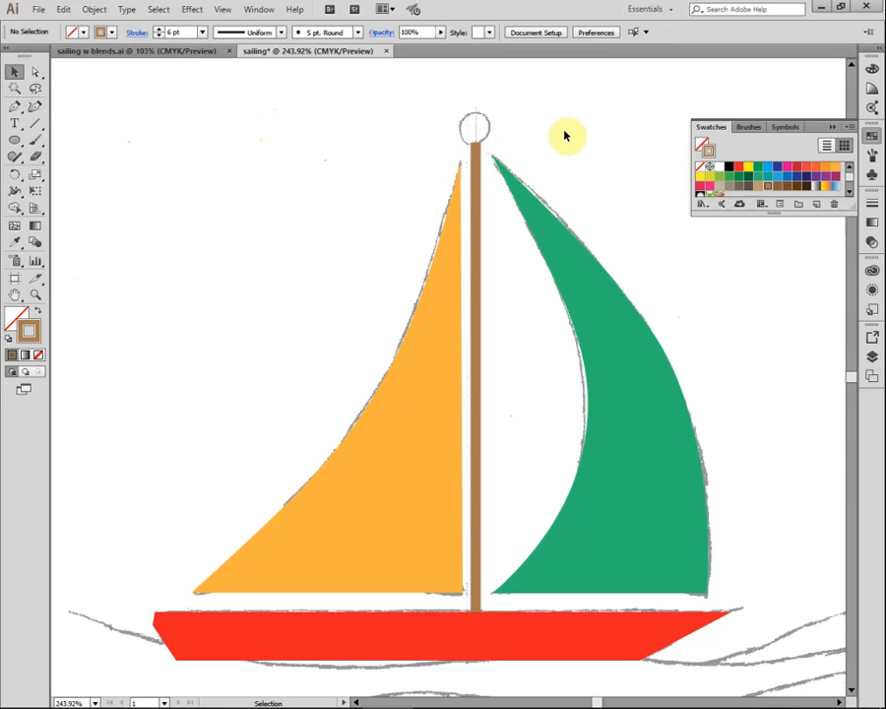
- Draw a circle about 0.27 in wide over the sketched ball atop the mast, with brown fill and no stroke, and deselect it
click(15, 142)
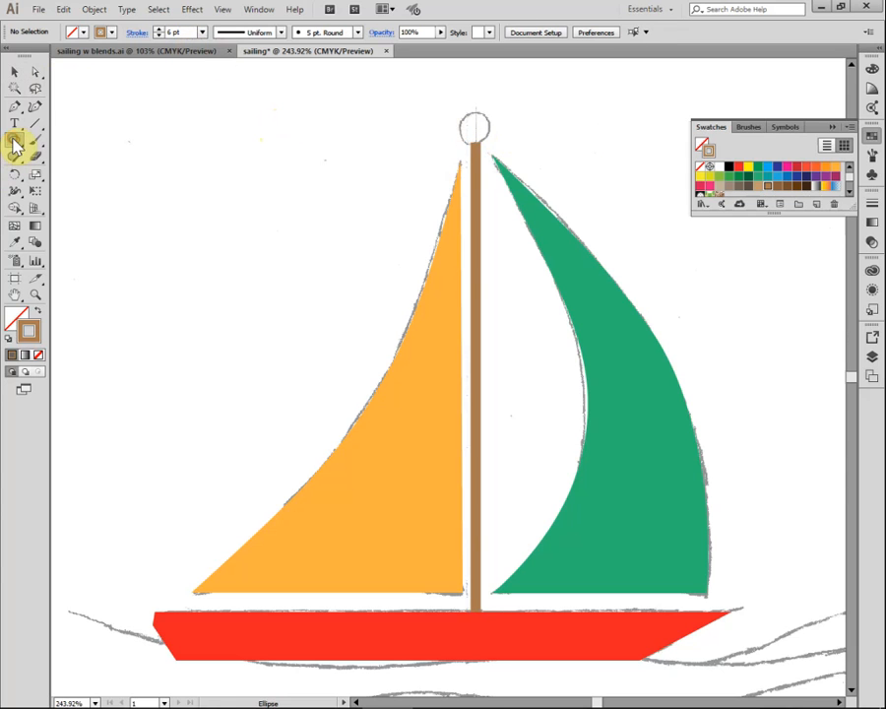
click(15, 142)
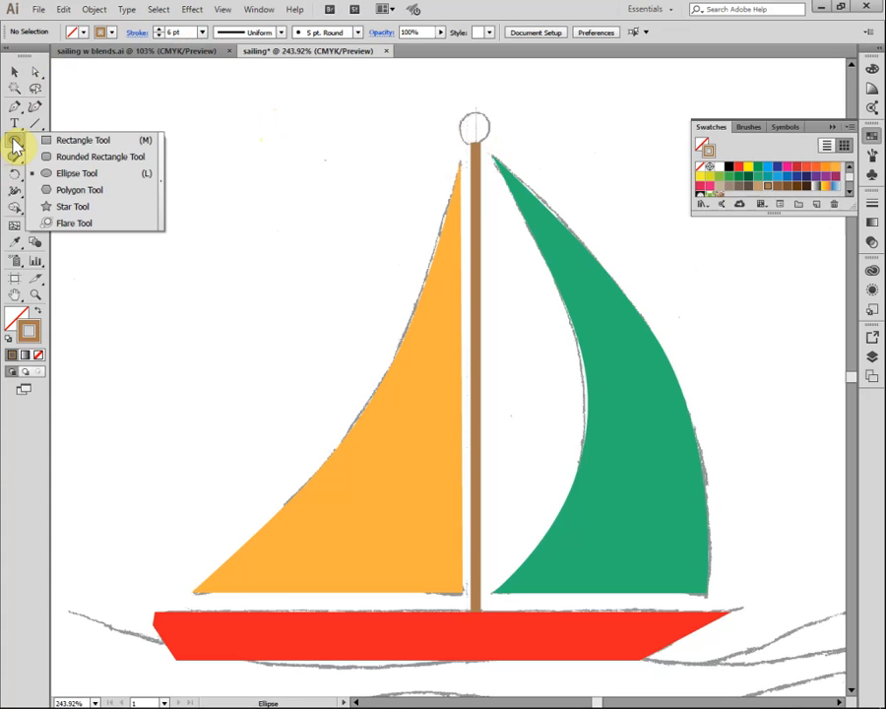
drag(15, 145, 105, 180)
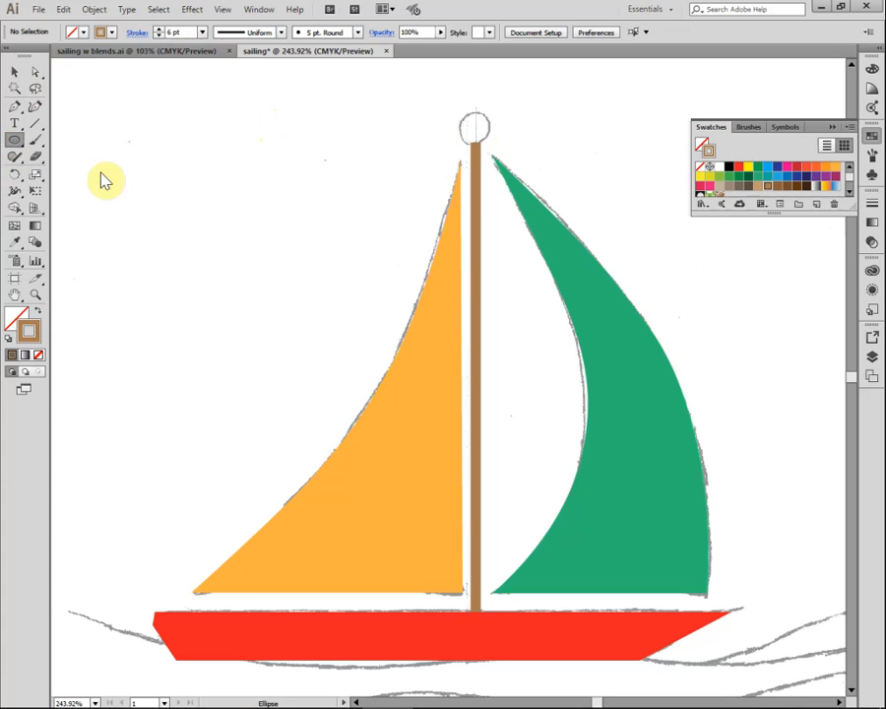
click(30, 330)
click(38, 354)
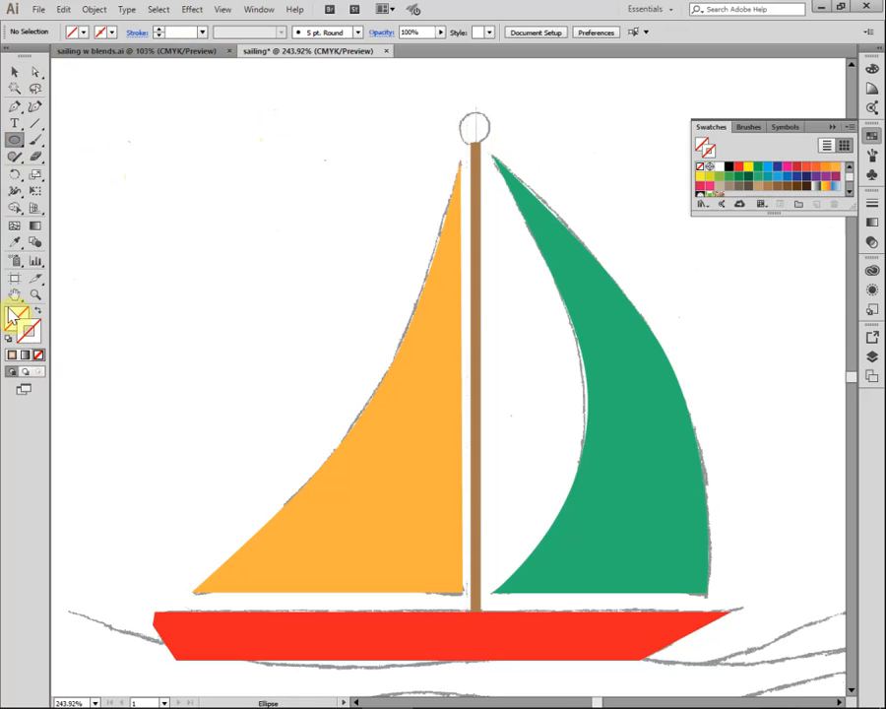
click(11, 356)
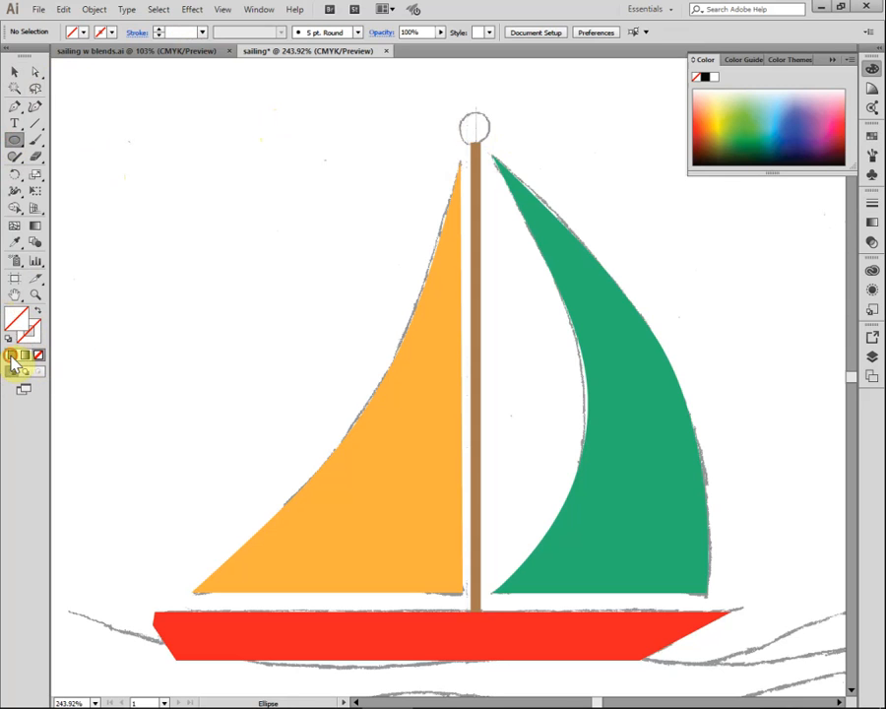
click(11, 355)
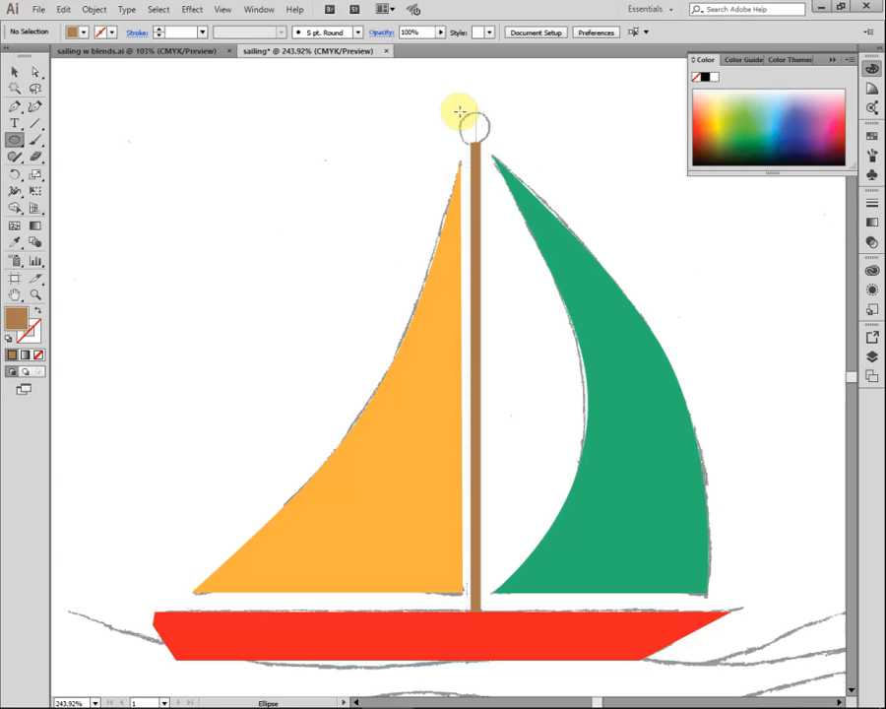
drag(459, 111, 485, 143)
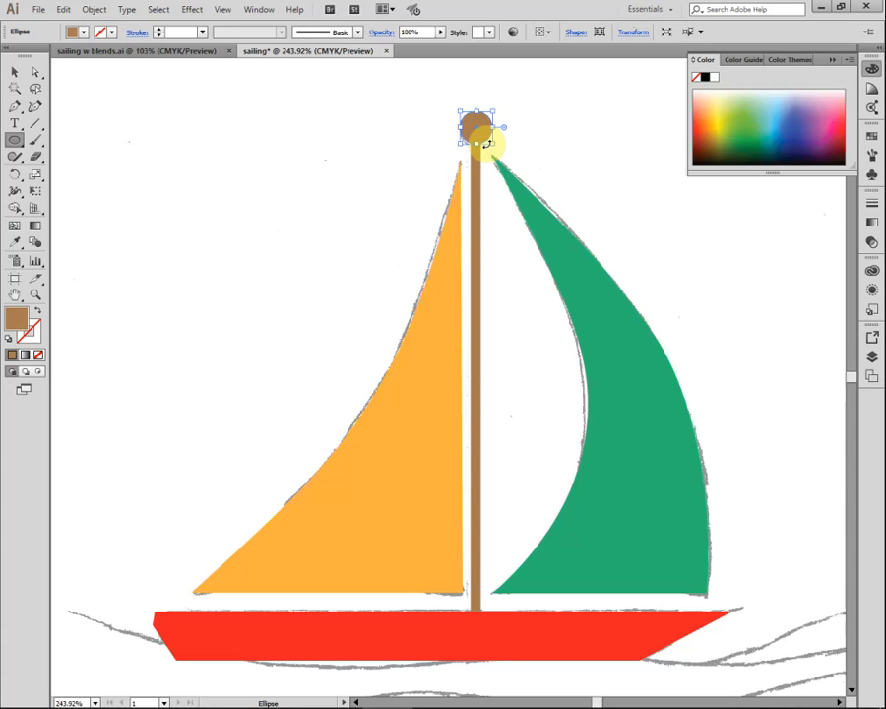
click(13, 73)
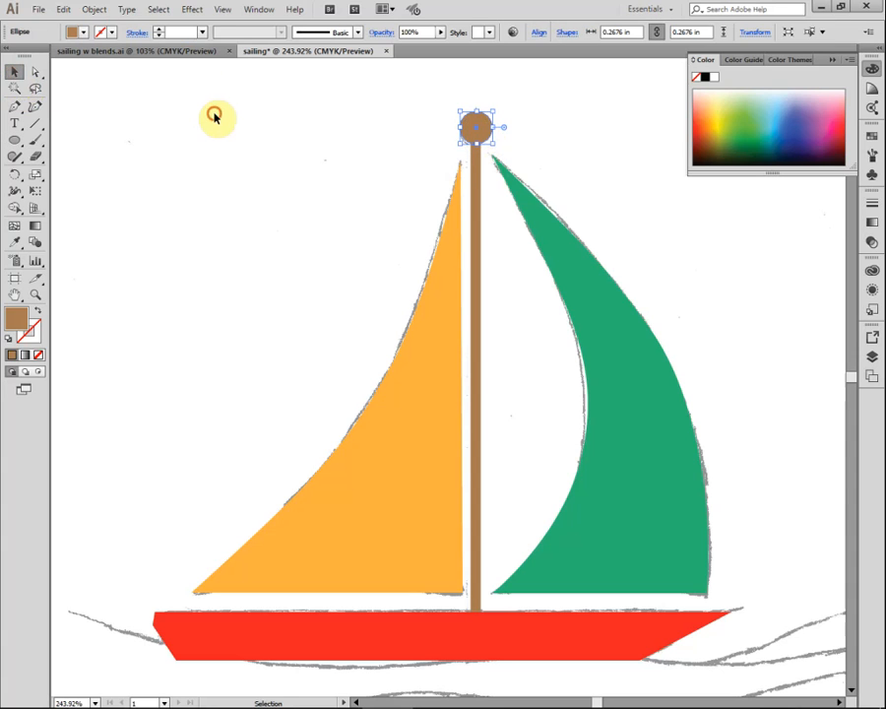
click(216, 117)
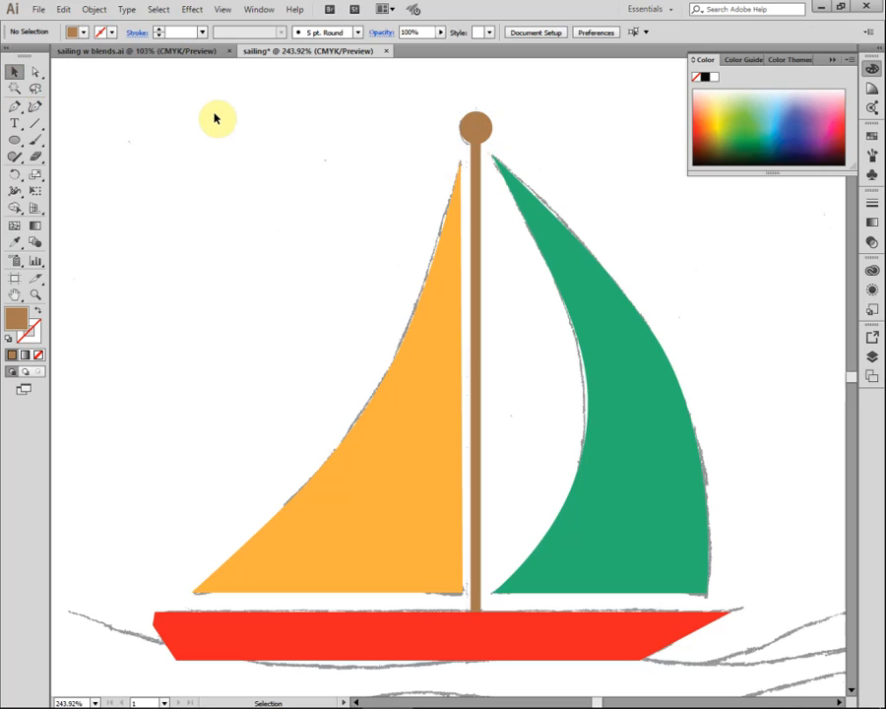
- Hide the Template Sail.tif layer so only the traced sailboat shows on the artboard
click(877, 357)
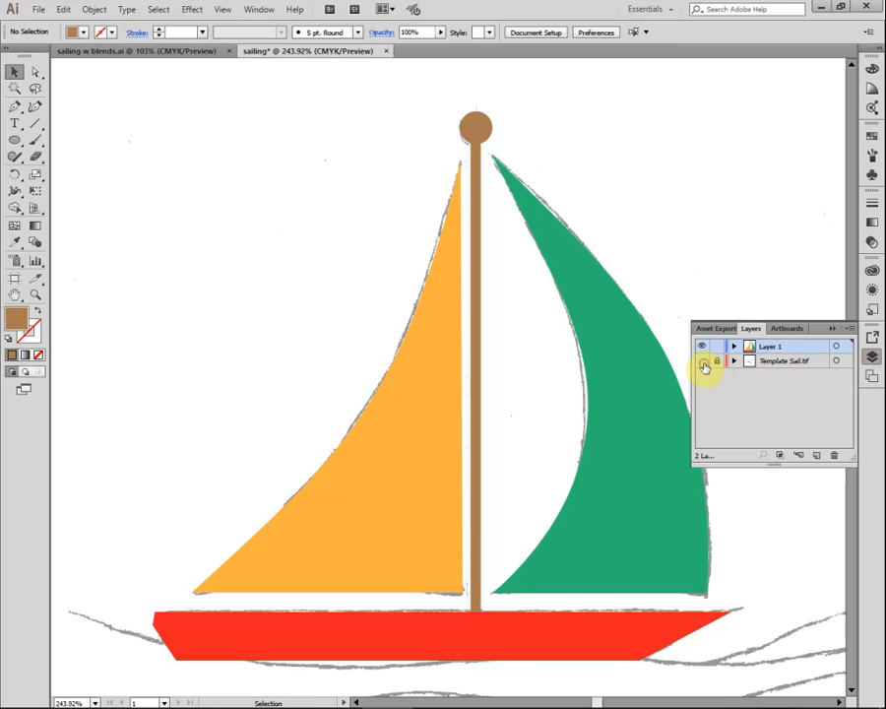
click(702, 361)
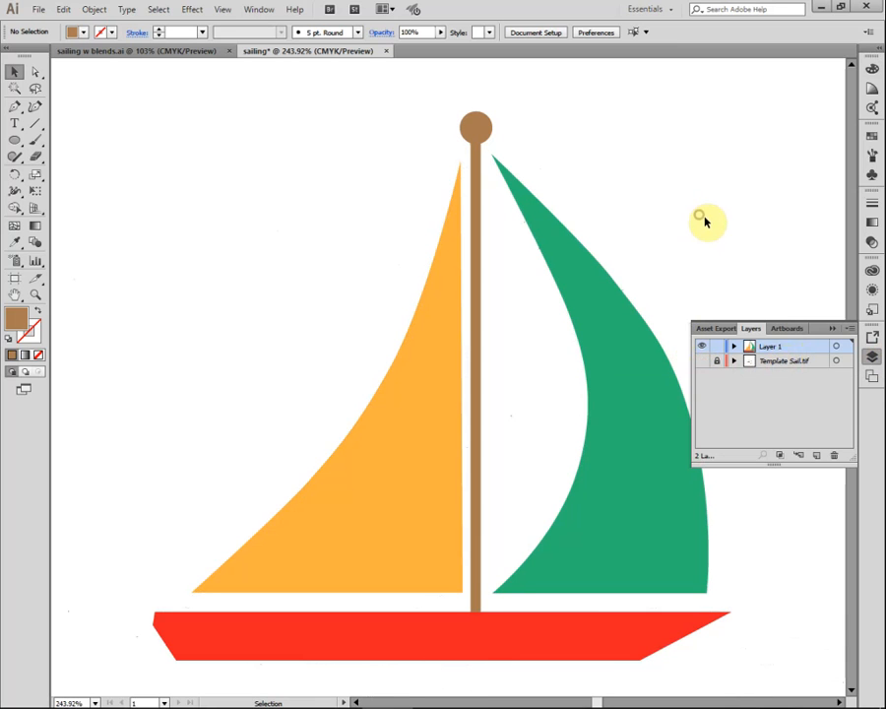
key(a)
key(ctrl+0)
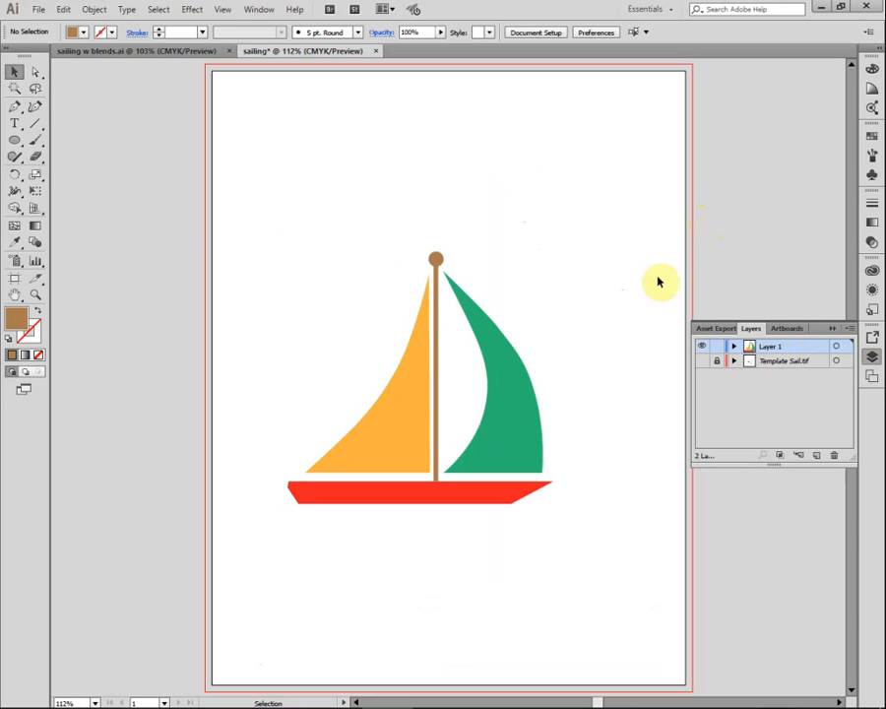